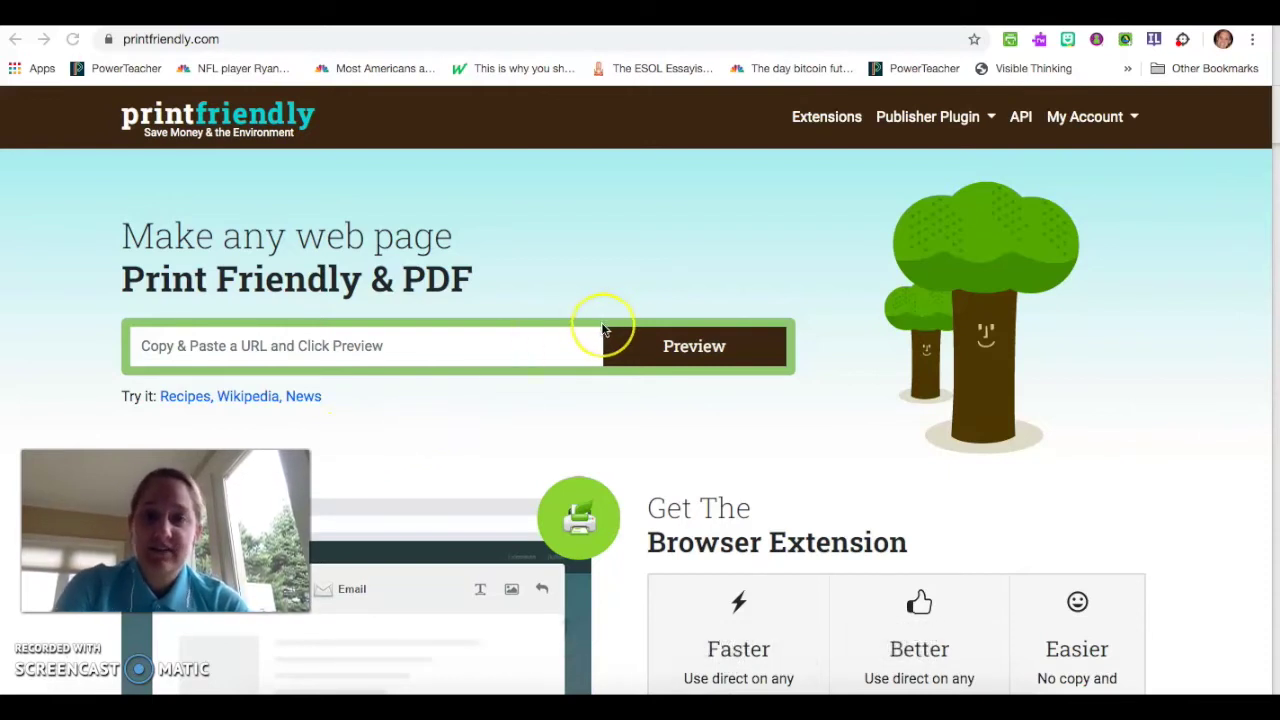
Copy the CNBC article's URL and paste it into printfriendly.com to generate a preview.
scroll(601, 328, "down", 1)
scroll(586, 266, "up", 1)
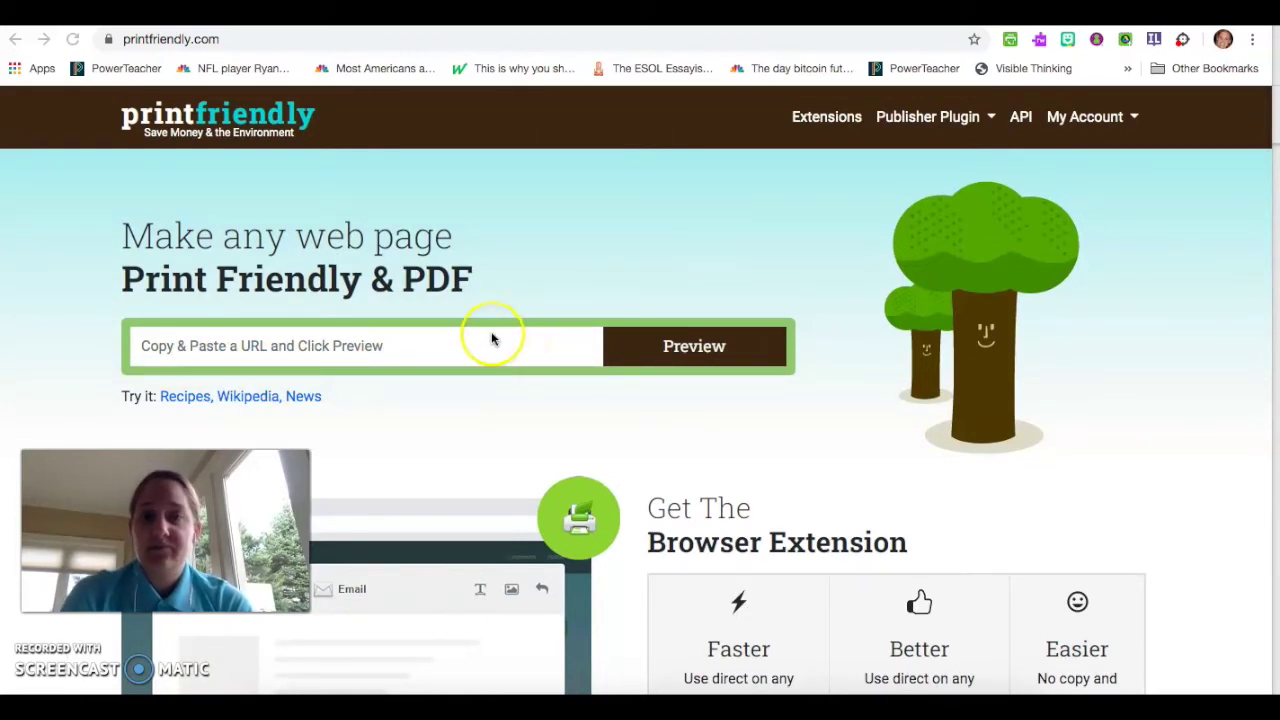
key("ctrl+Tab")
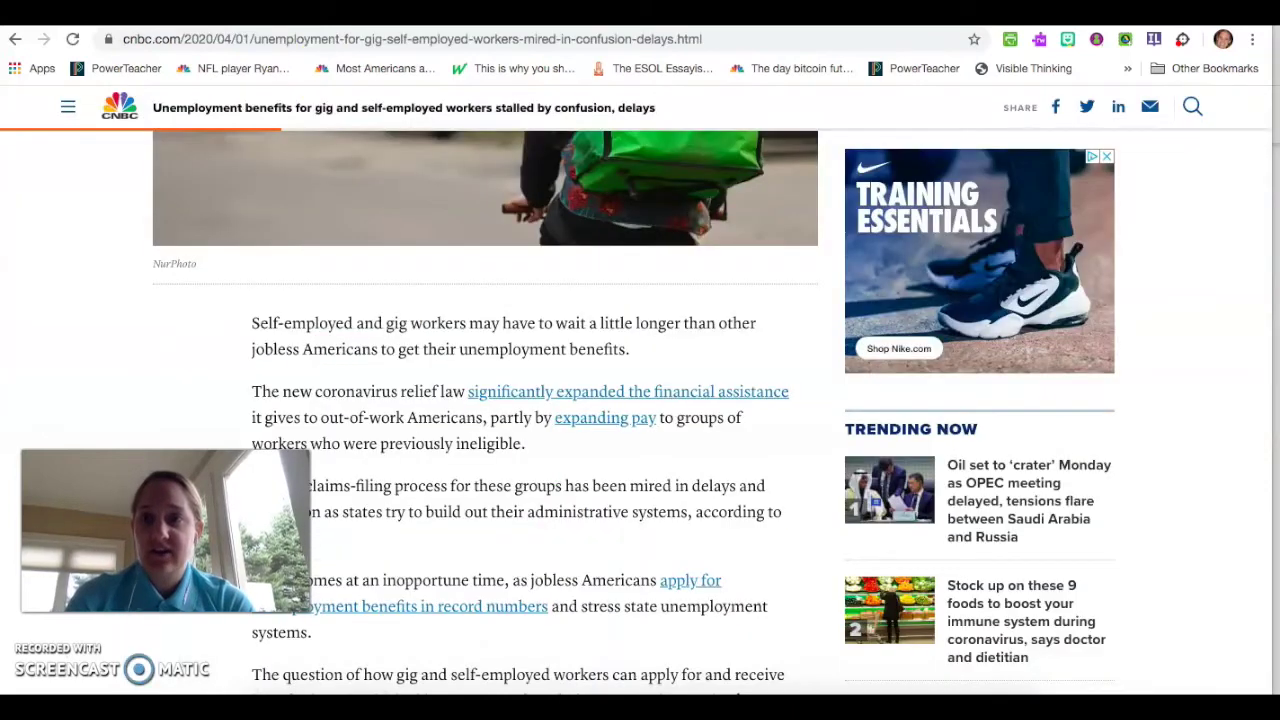
left_click(355, 39)
key("ctrl+c")
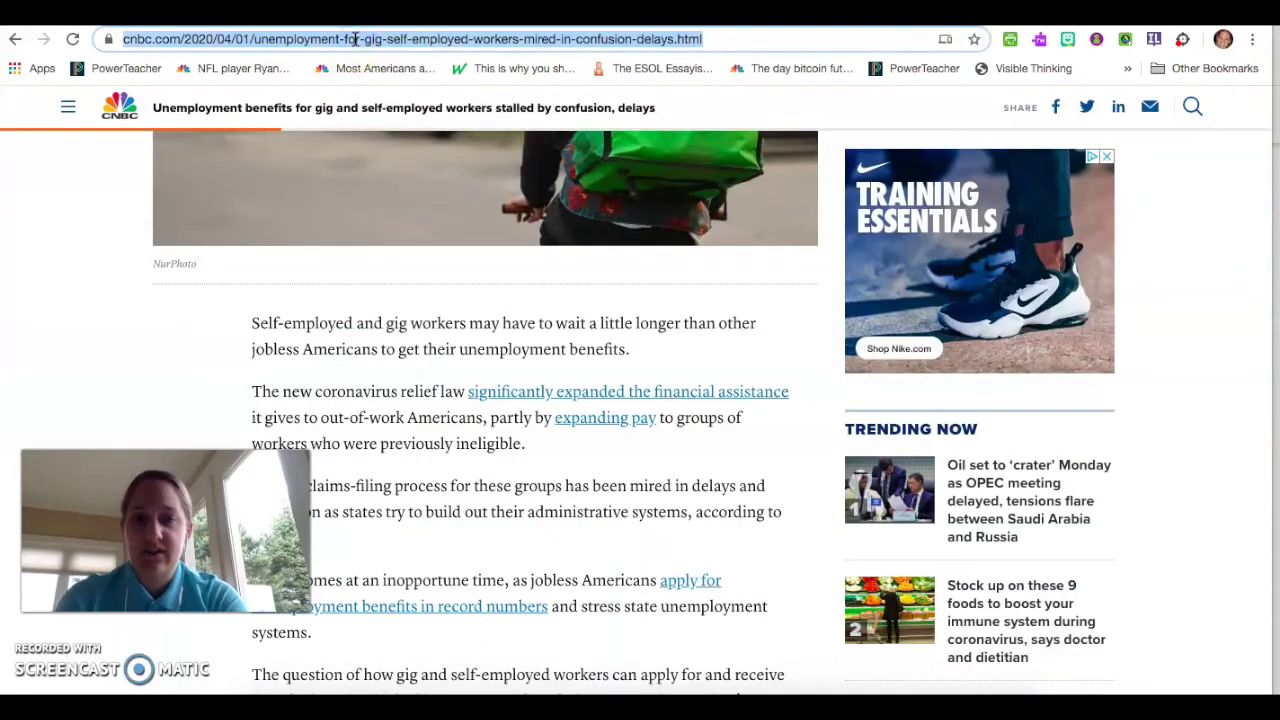
key("ctrl+shift+Tab")
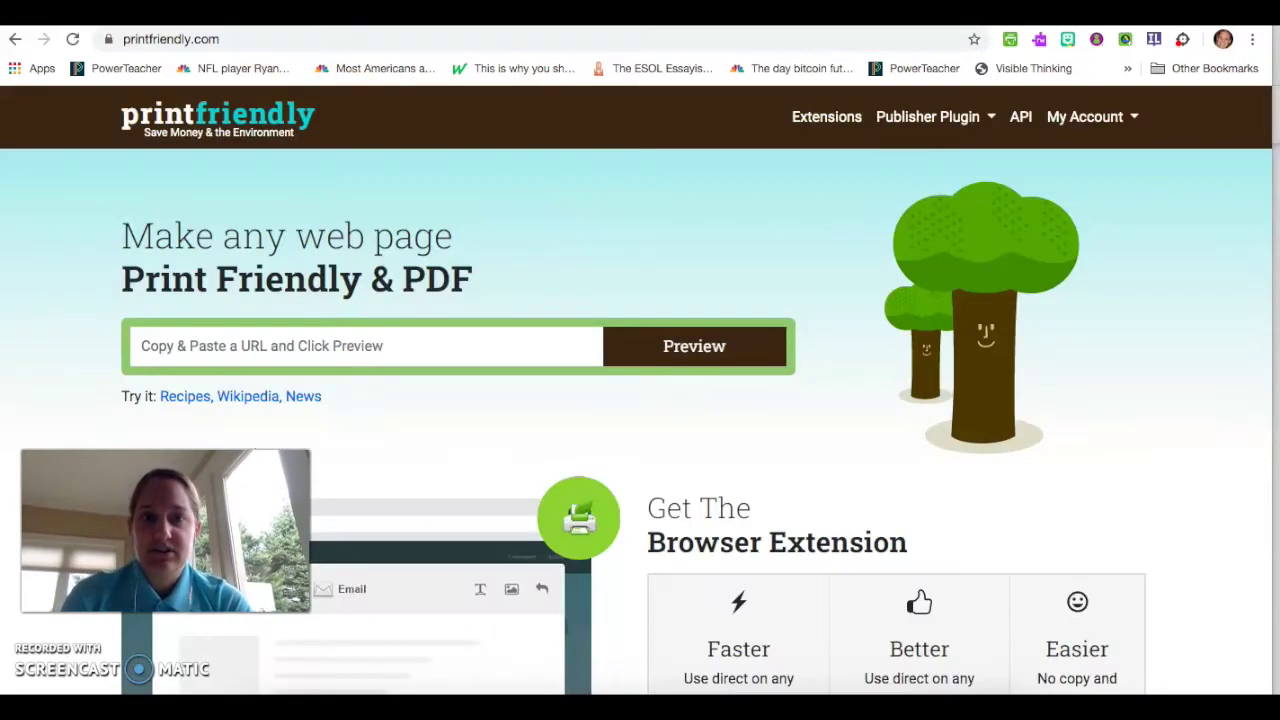
left_click(298, 350)
key("ctrl+v")
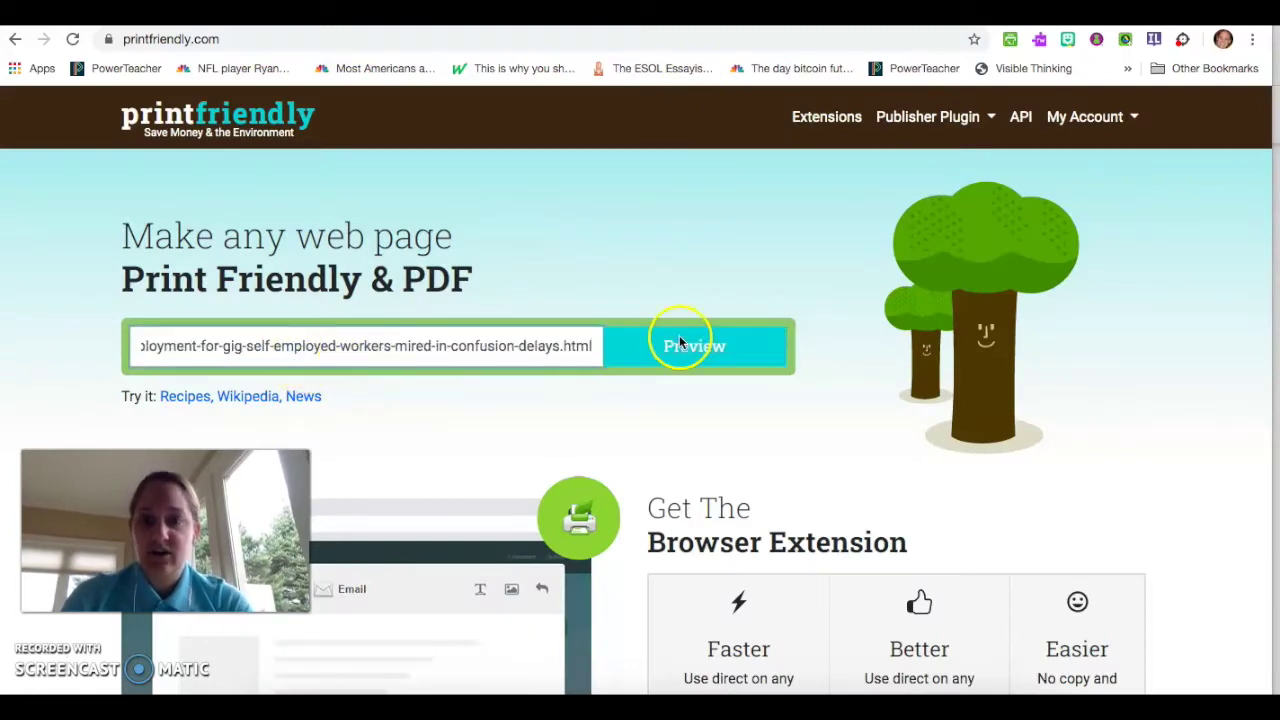
left_click(672, 345)
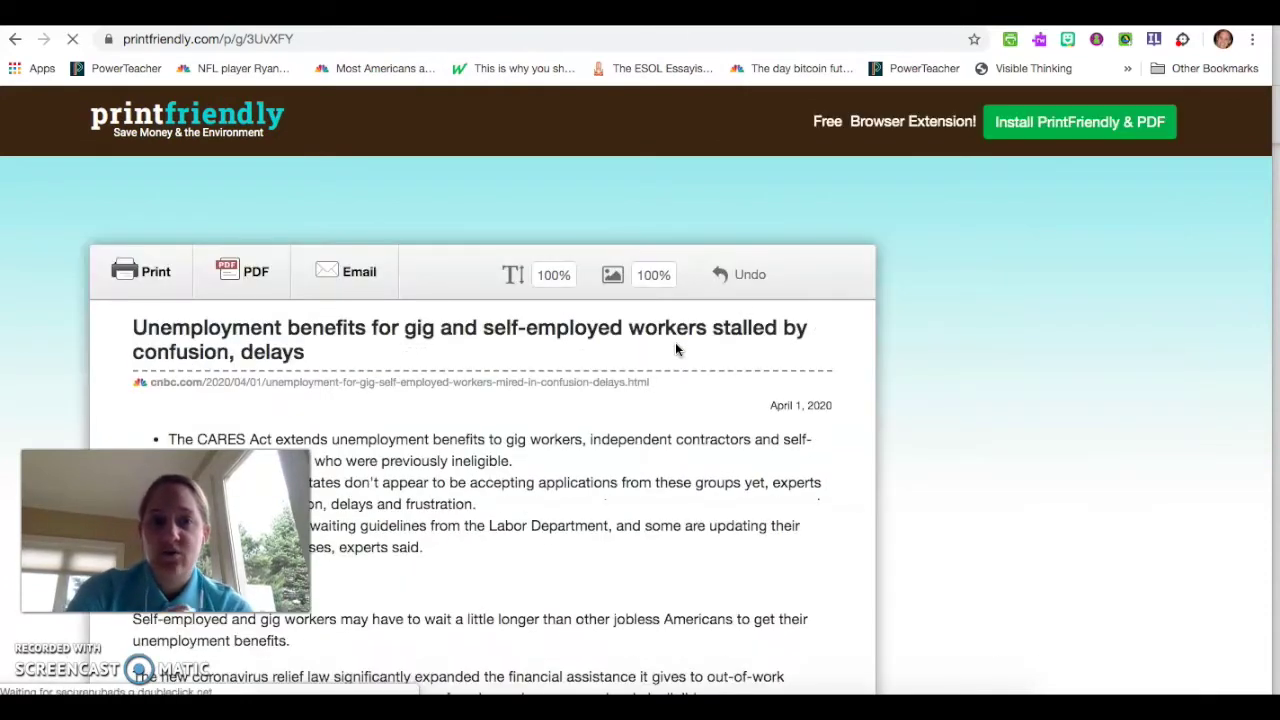
Delete the NurPhoto photo credit line from the preview.
scroll(607, 471, "down", 4)
scroll(607, 471, "down", 15)
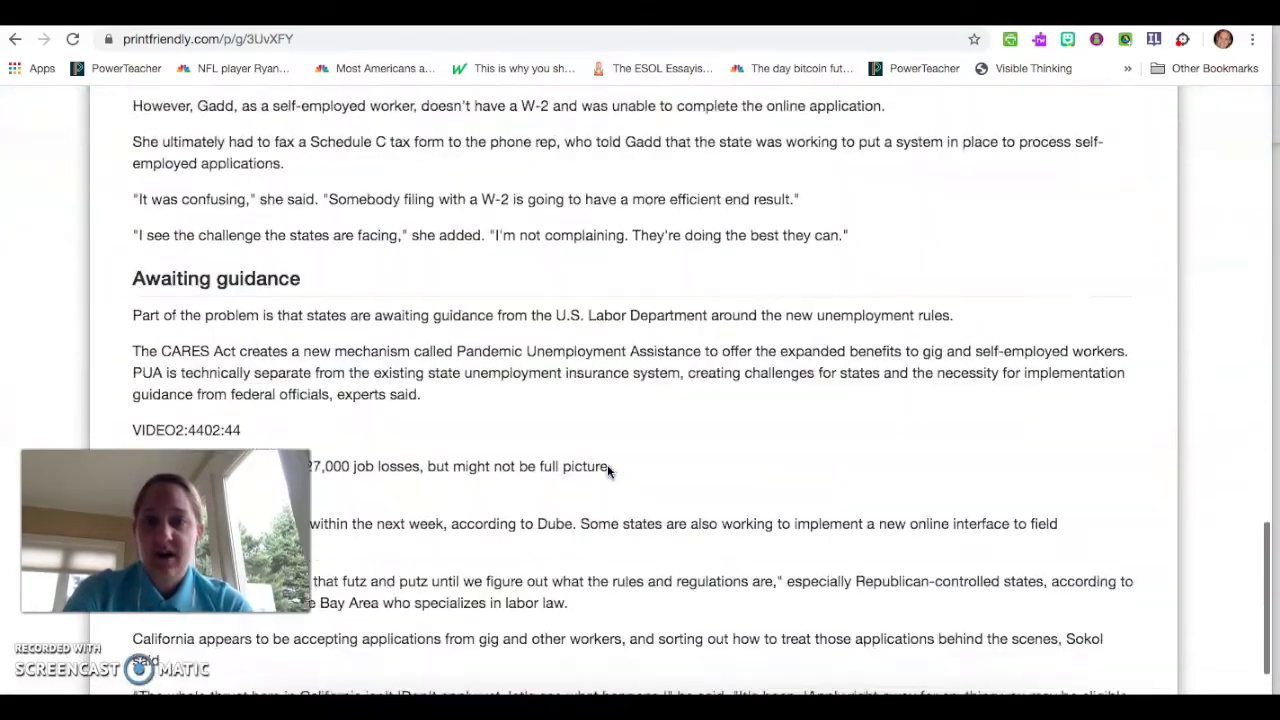
scroll(607, 471, "up", 15)
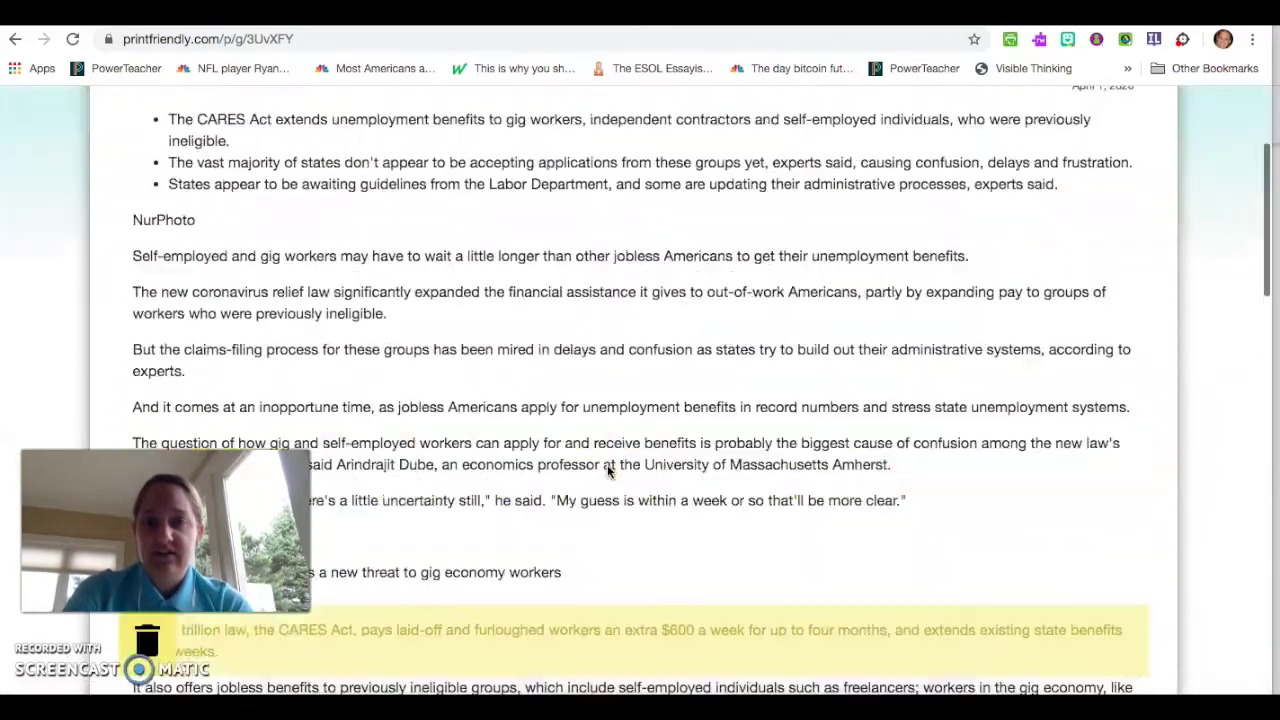
scroll(607, 464, "up", 5)
scroll(607, 464, "down", 3)
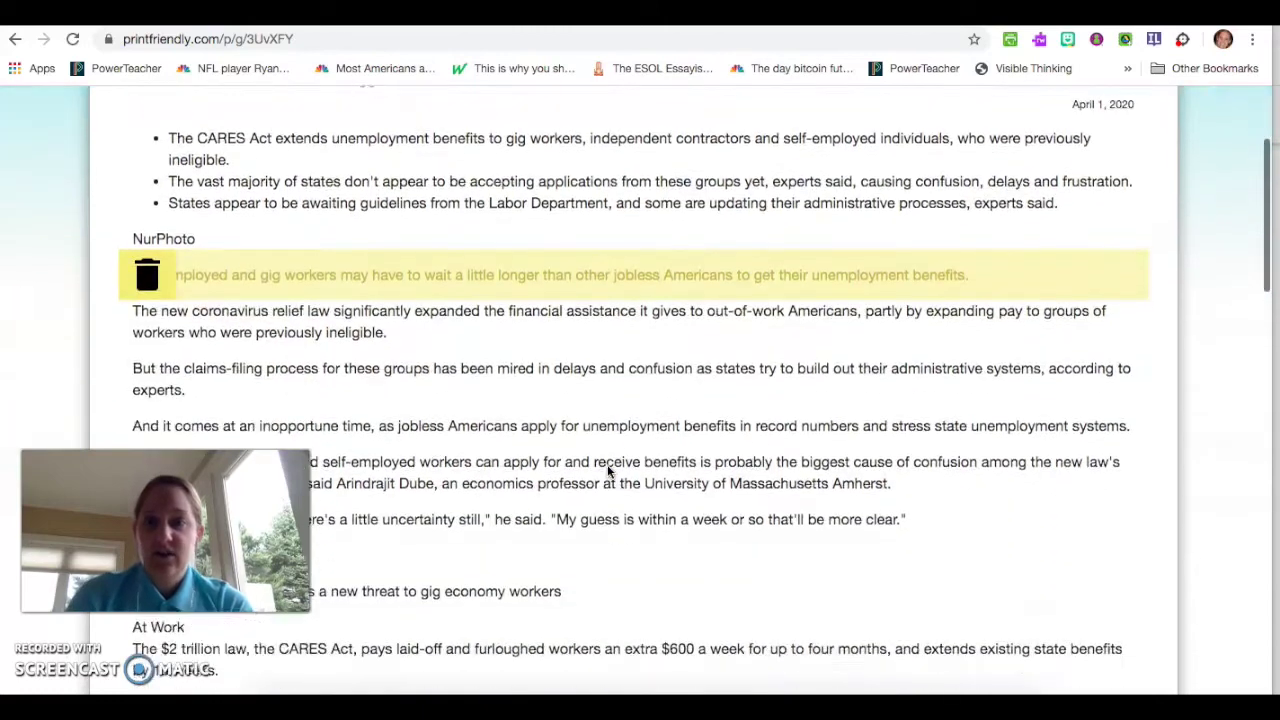
scroll(607, 464, "down", 1)
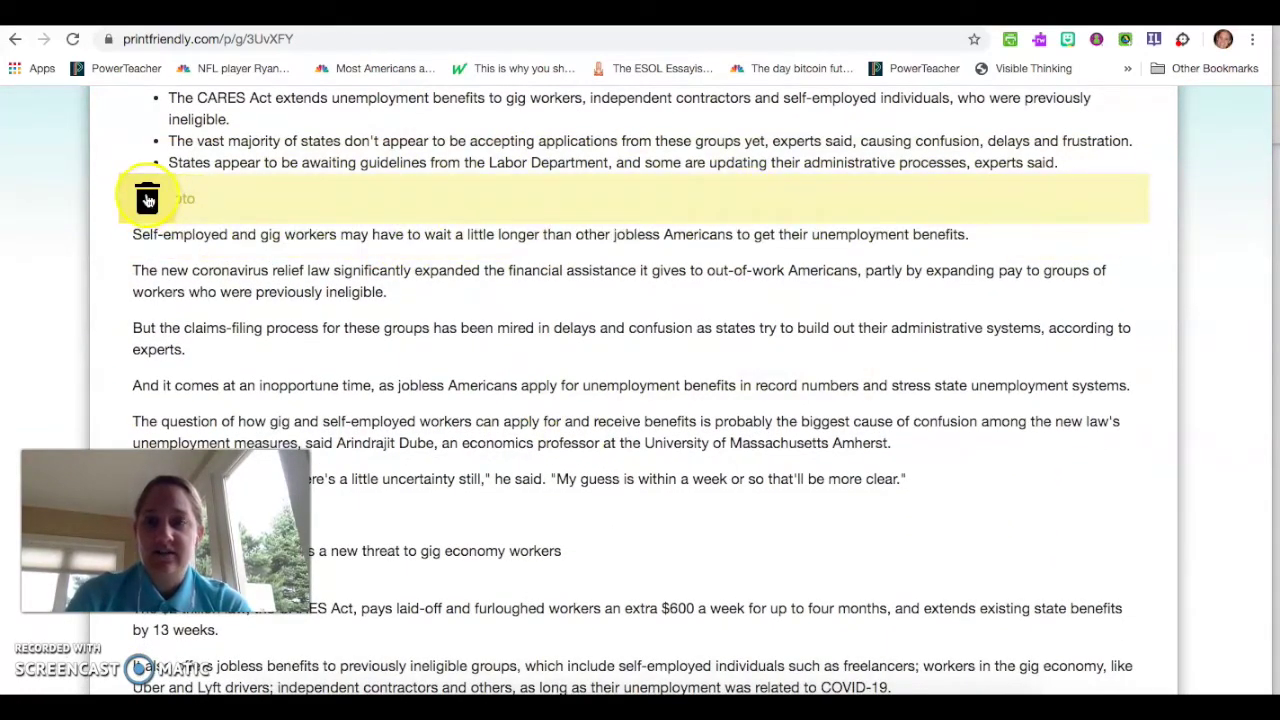
left_click(147, 200)
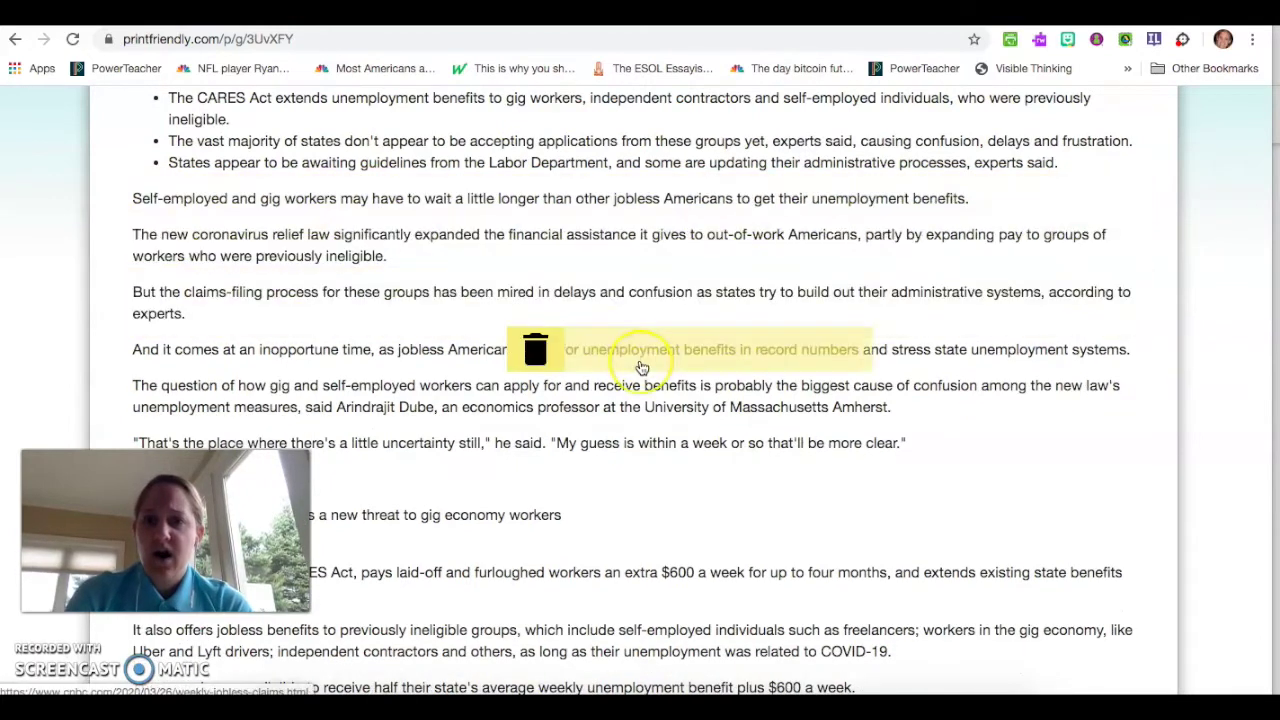
Remove the 2:03 timestamp, the 'Coronavirus poses a new threat' video title and the At Work caption.
scroll(643, 368, "down", 1)
scroll(643, 368, "down", 3)
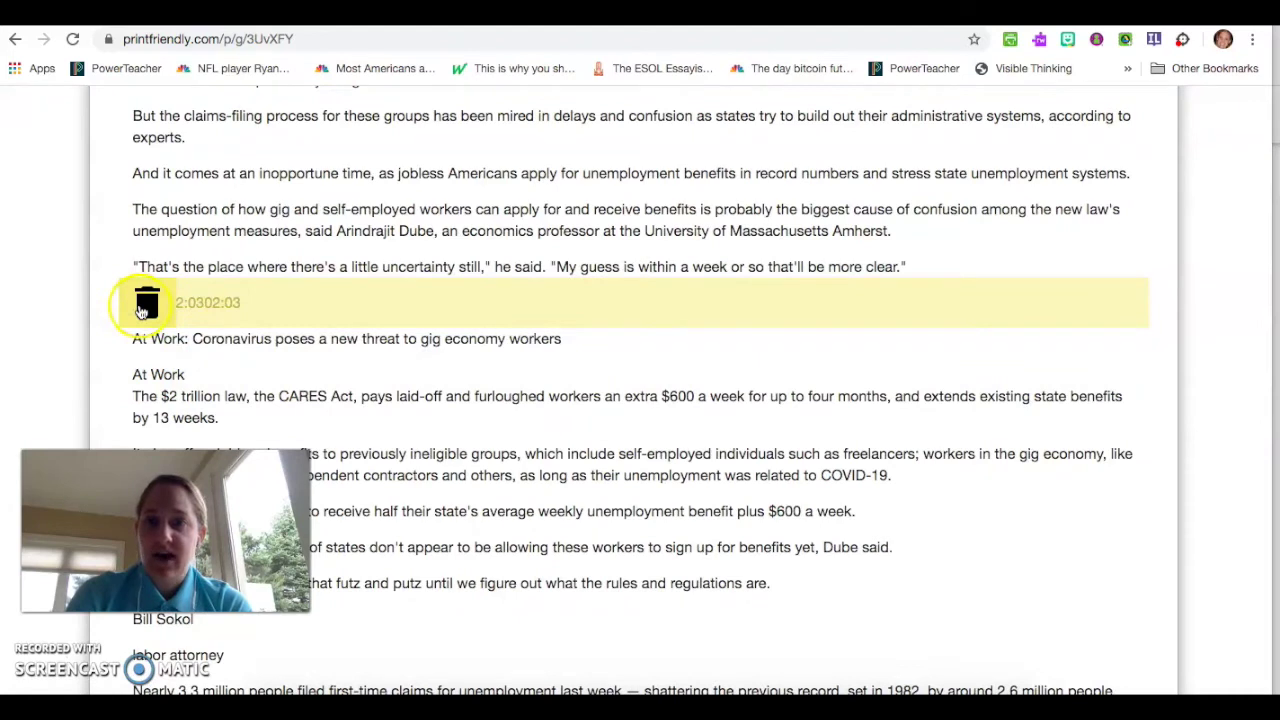
left_click(146, 303)
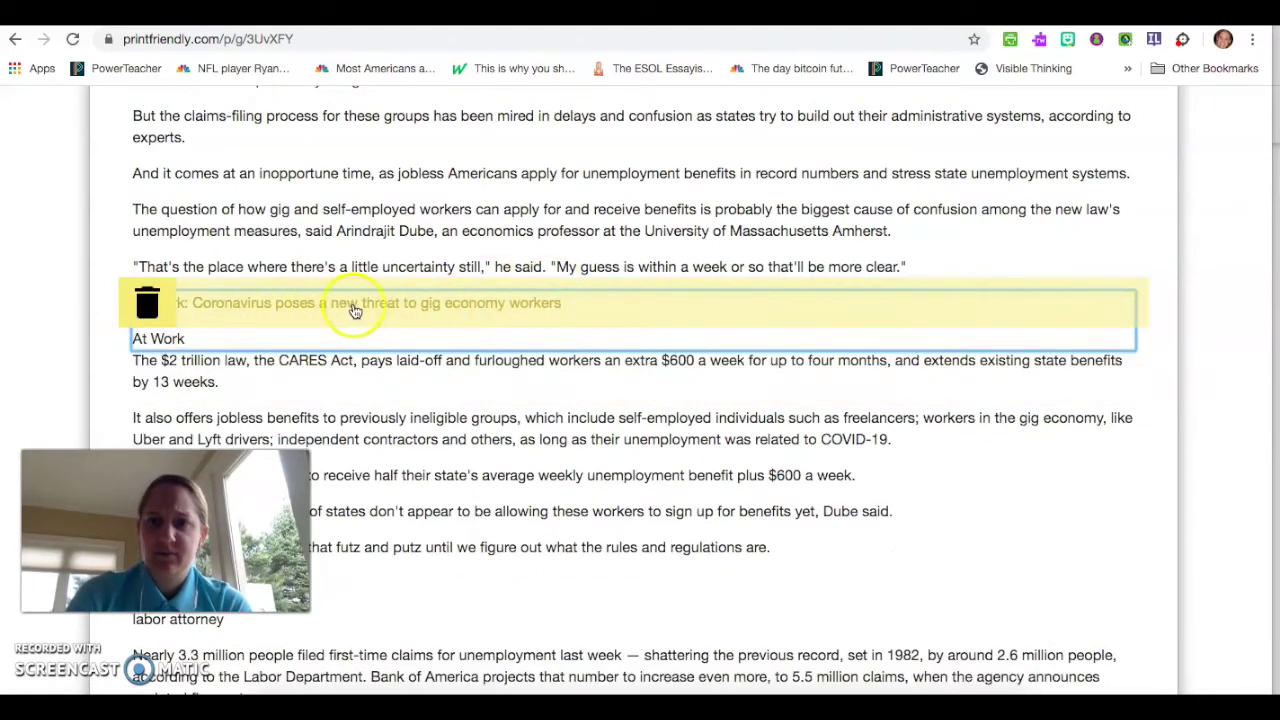
left_click(146, 306)
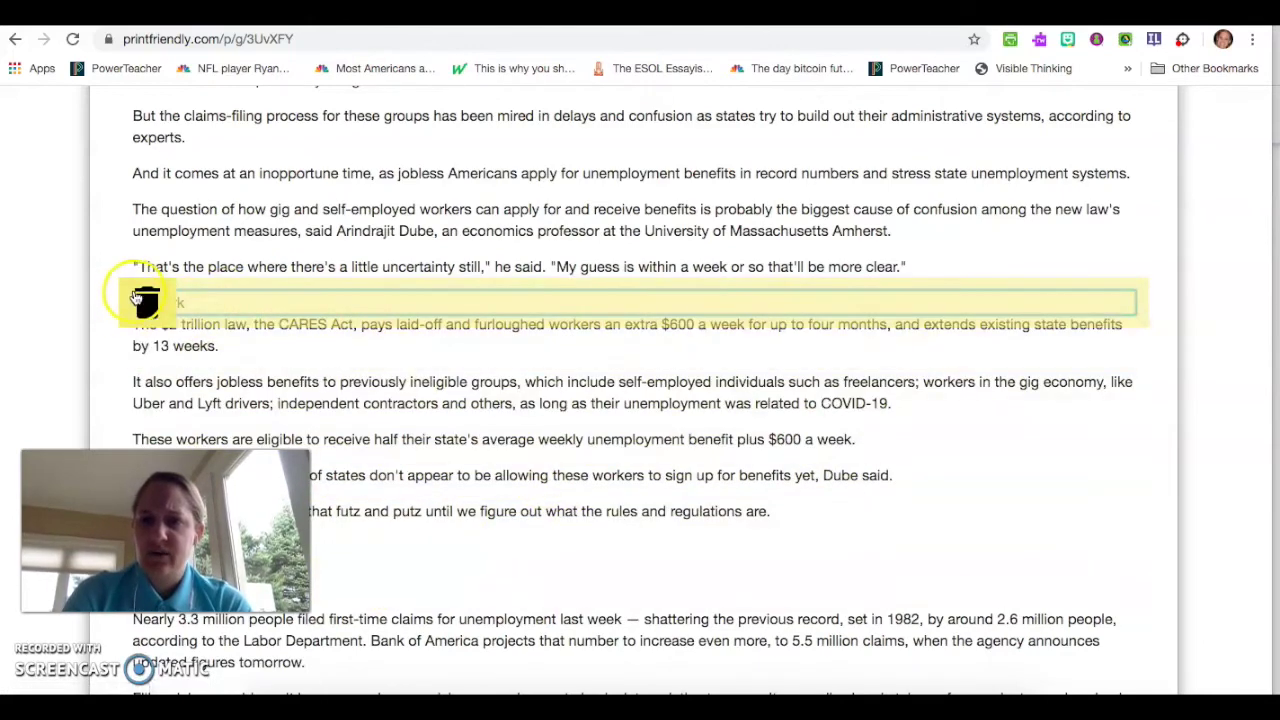
left_click(146, 300)
Delete the 01:09 and 2:44 video timestamp rows.
scroll(591, 371, "down", 3)
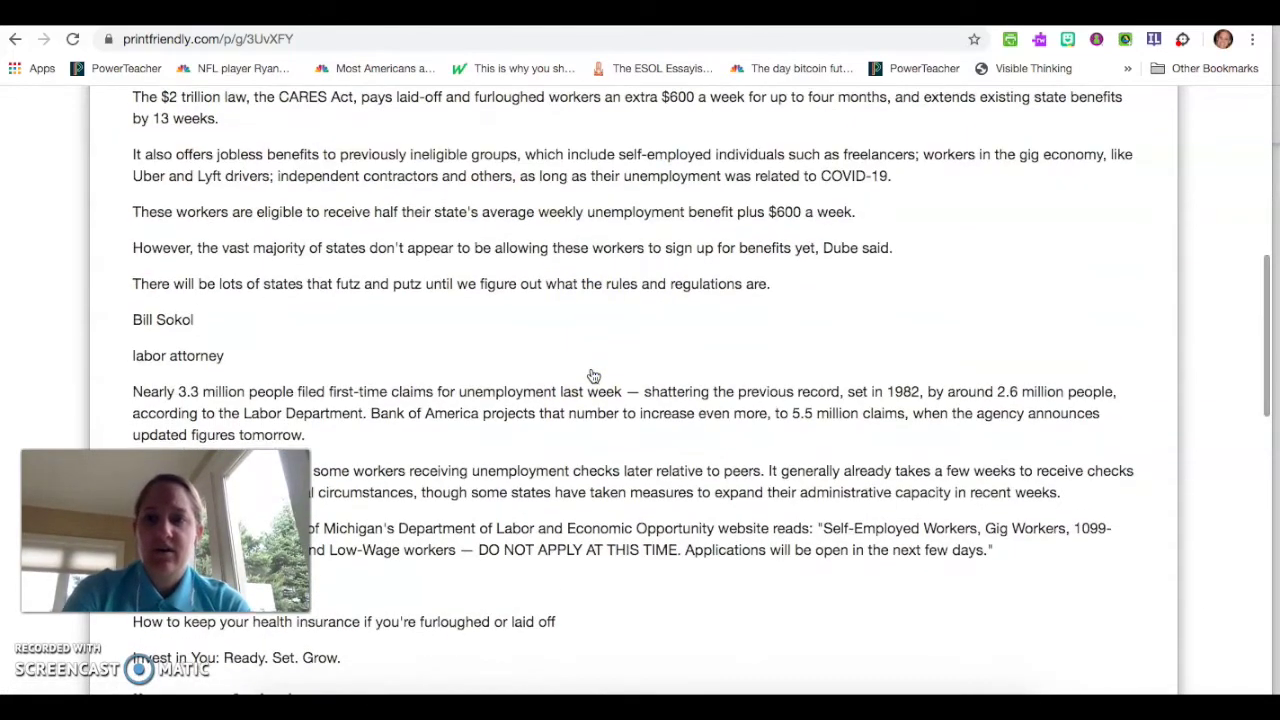
scroll(593, 376, "down", 3)
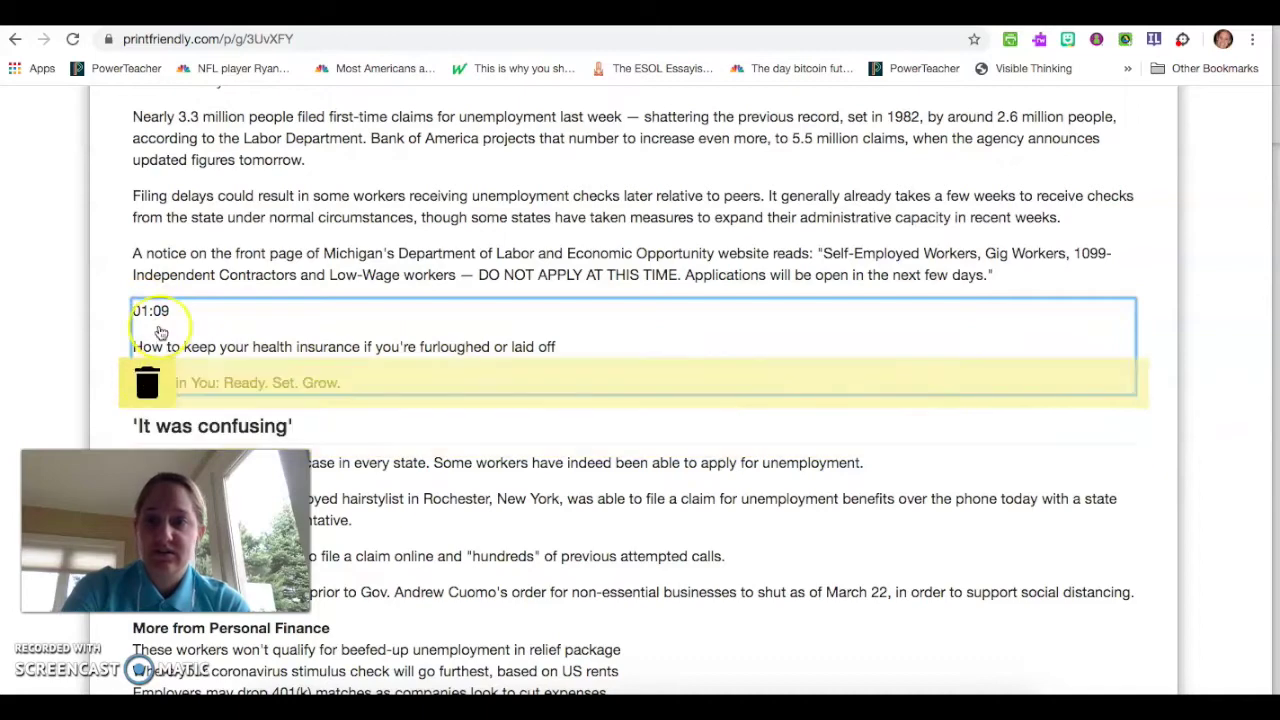
left_click(147, 312)
scroll(379, 413, "down", 5)
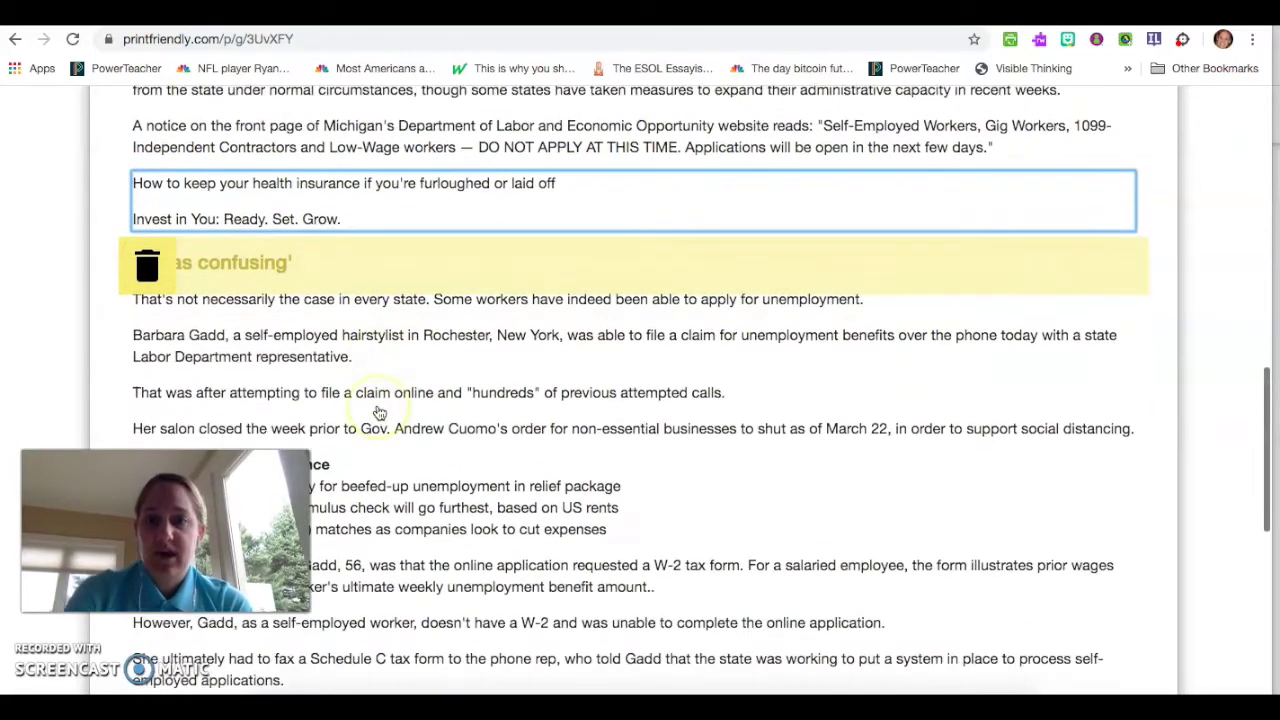
scroll(379, 413, "down", 1)
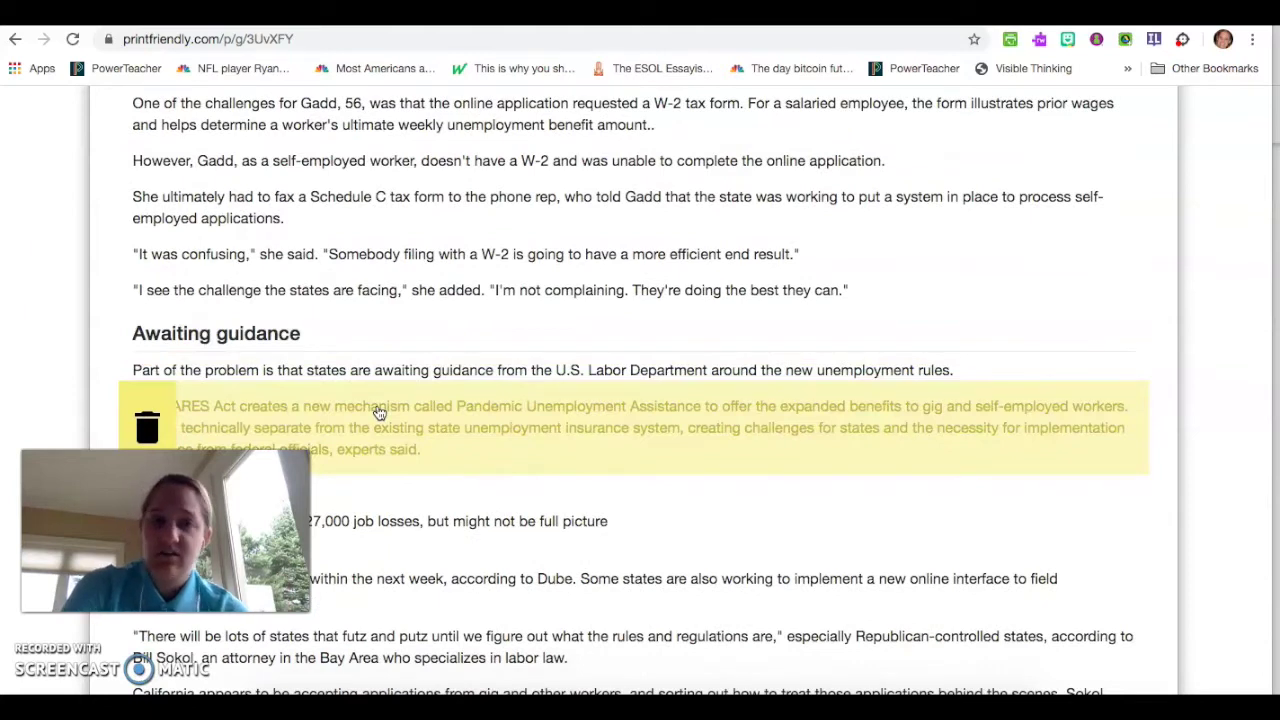
scroll(600, 343, "down", 2)
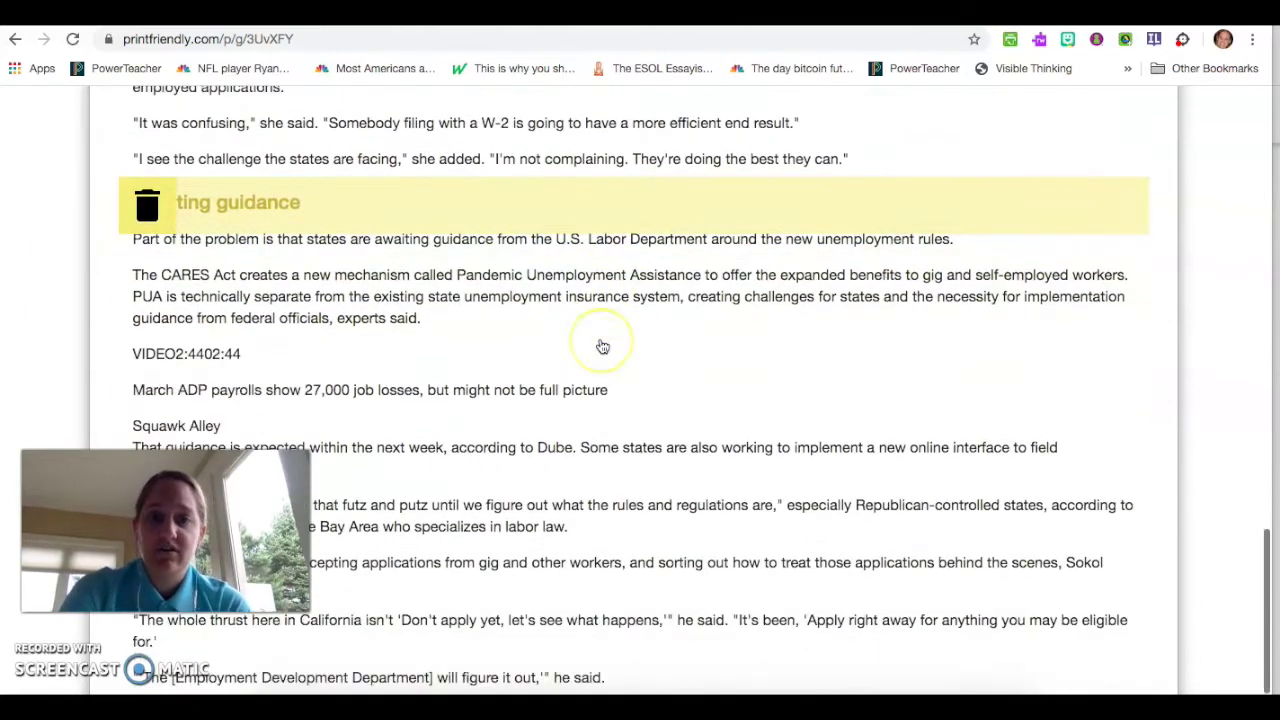
scroll(600, 346, "down", 1)
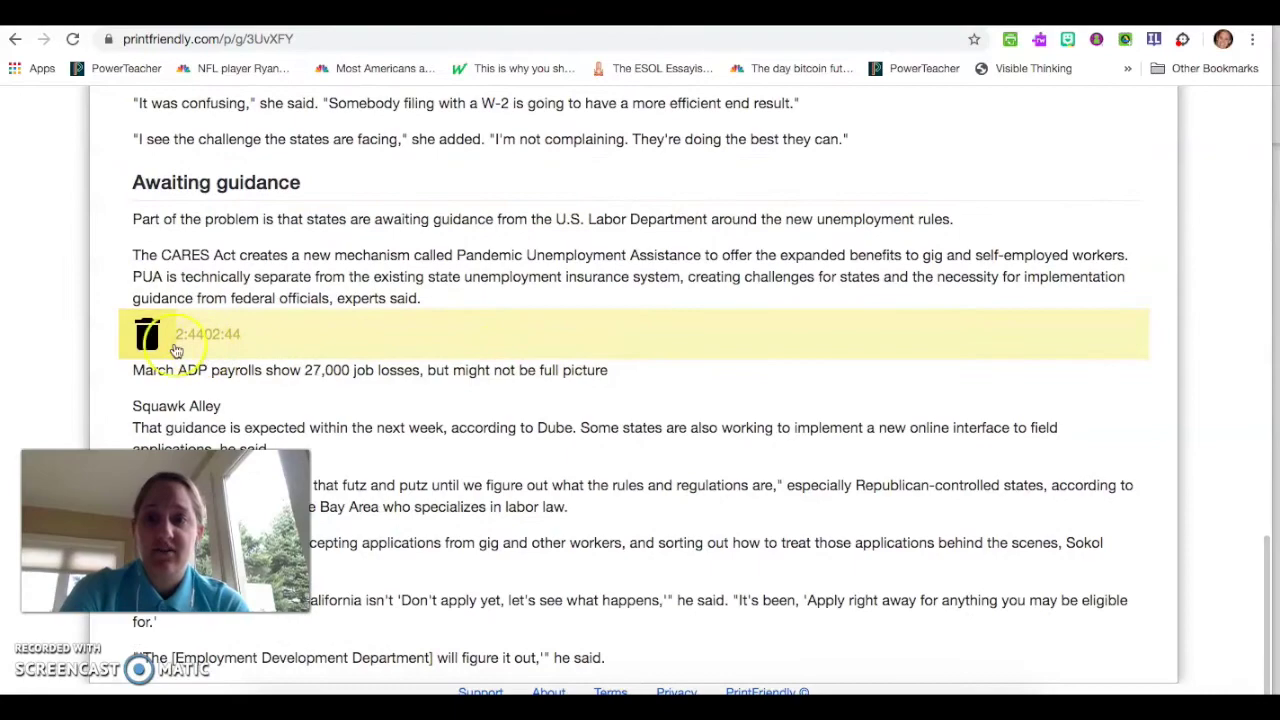
left_click(147, 333)
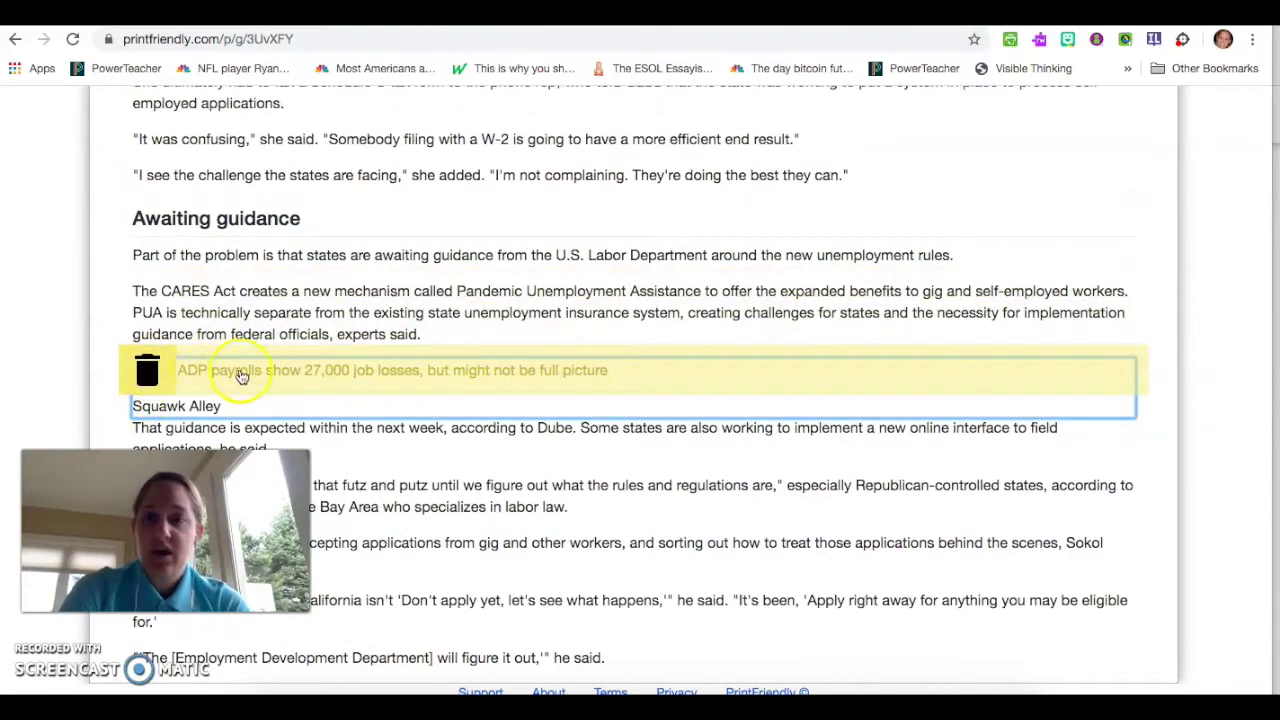
scroll(560, 327, "up", 10)
scroll(560, 327, "up", 5)
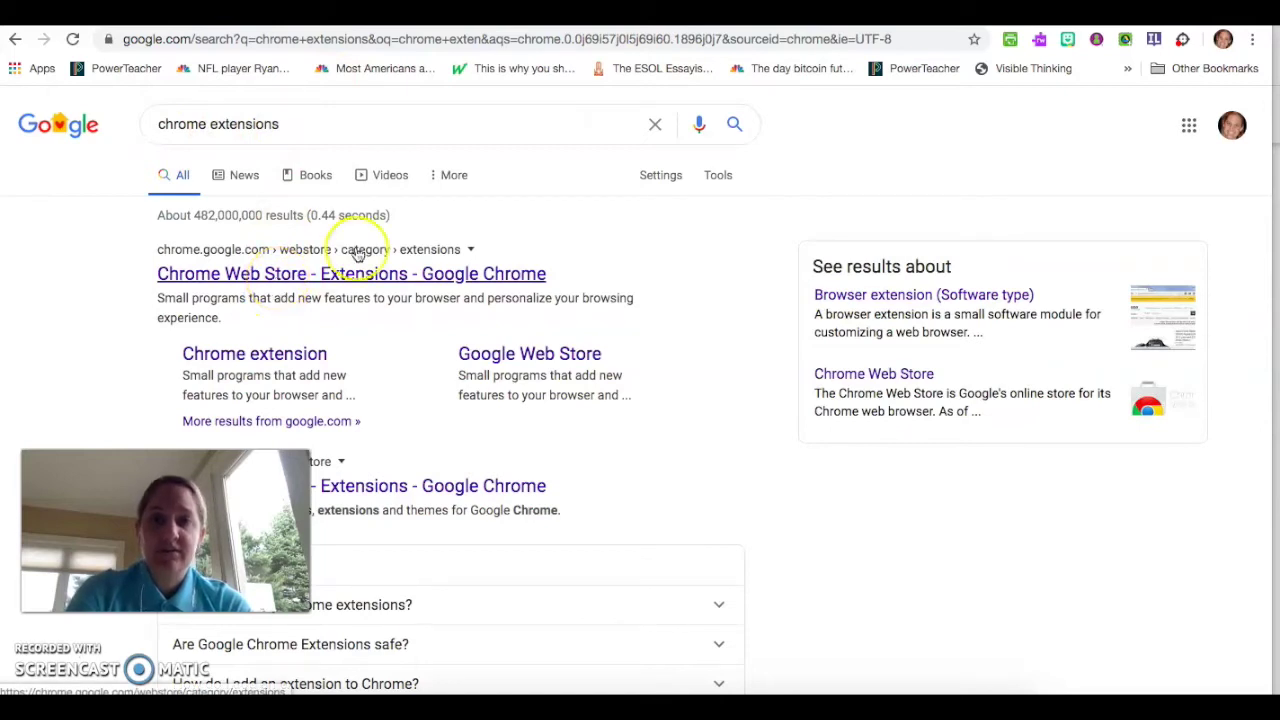
Open the Chrome Web Store and search it for 'print friendly & pdf'.
left_click(271, 276)
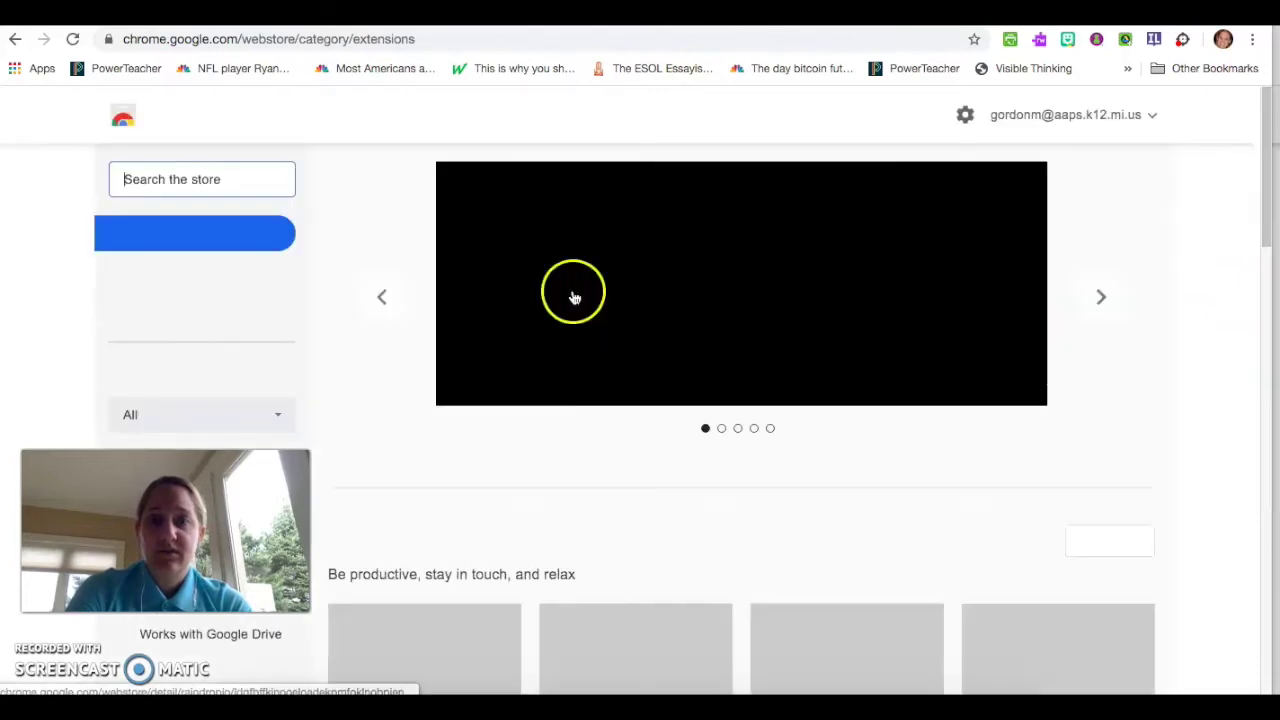
left_click(202, 180)
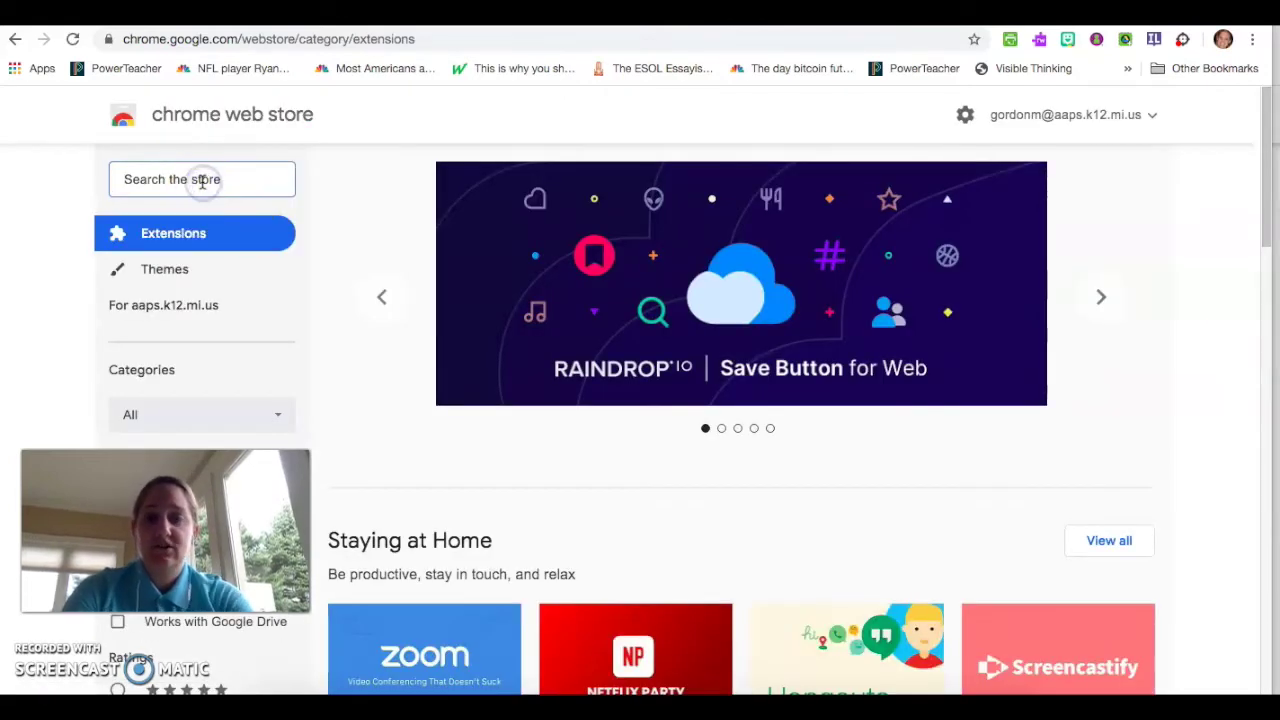
type("print f")
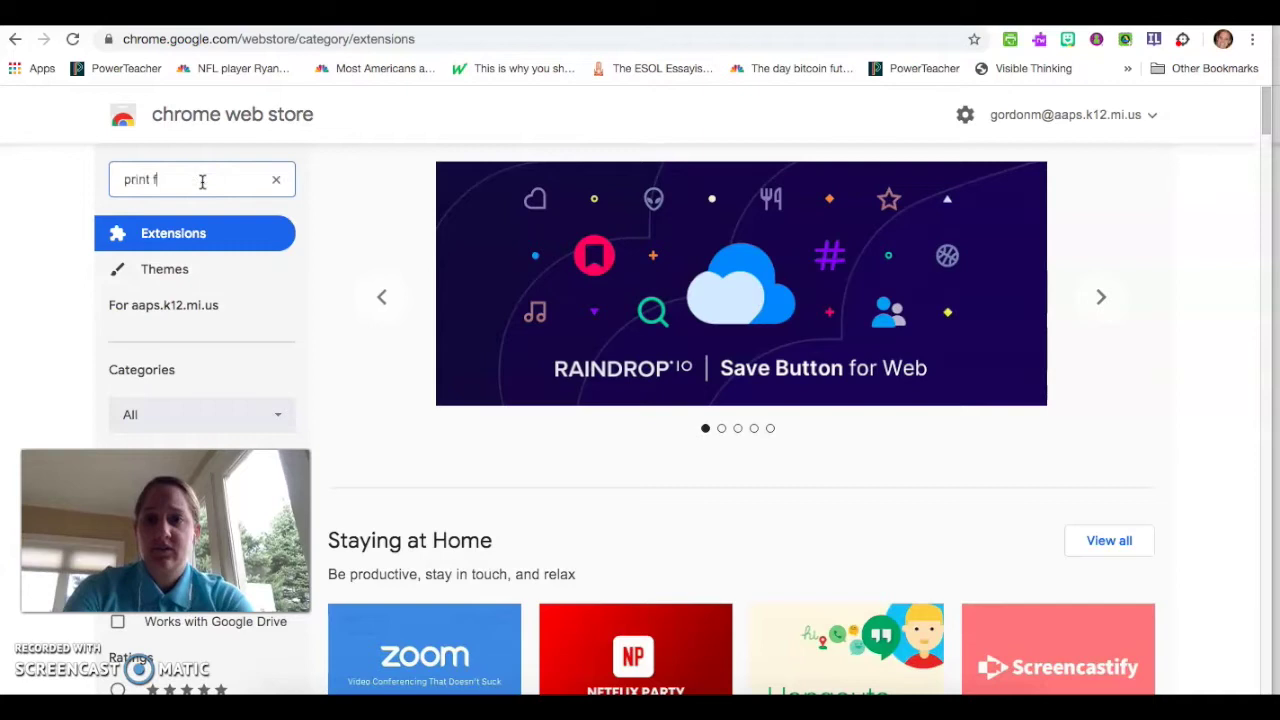
type("riendly")
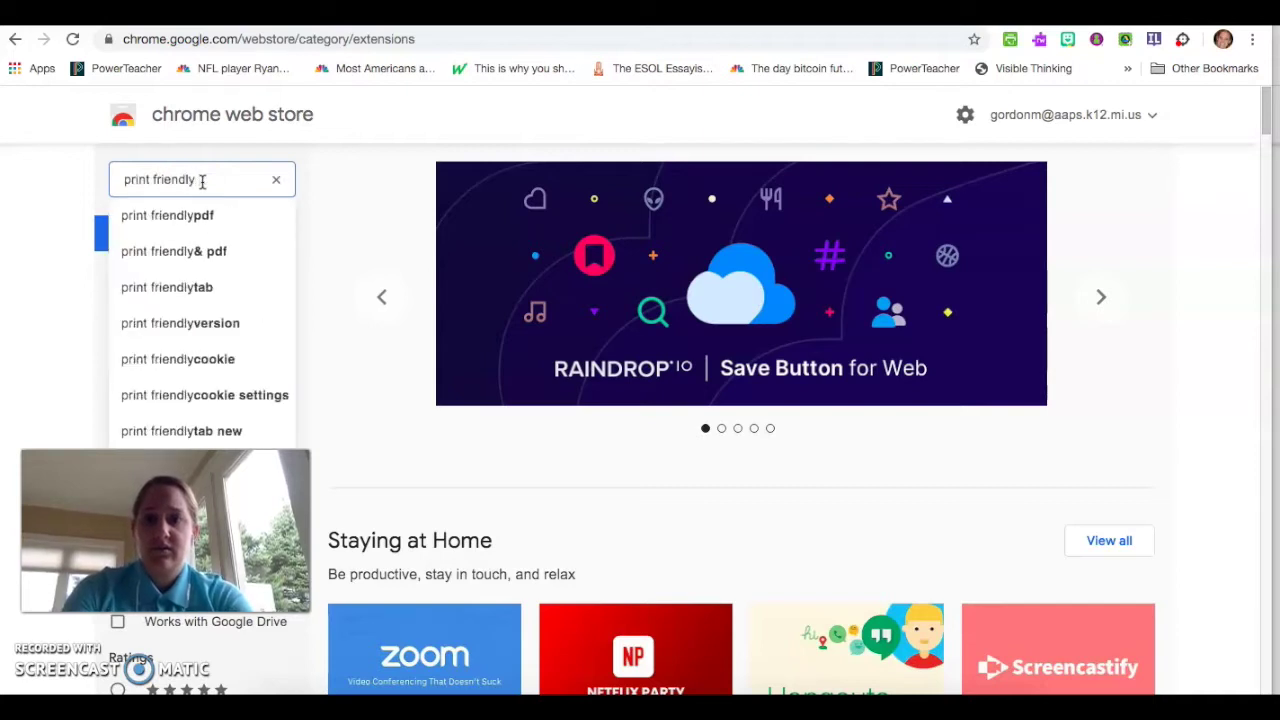
left_click(194, 248)
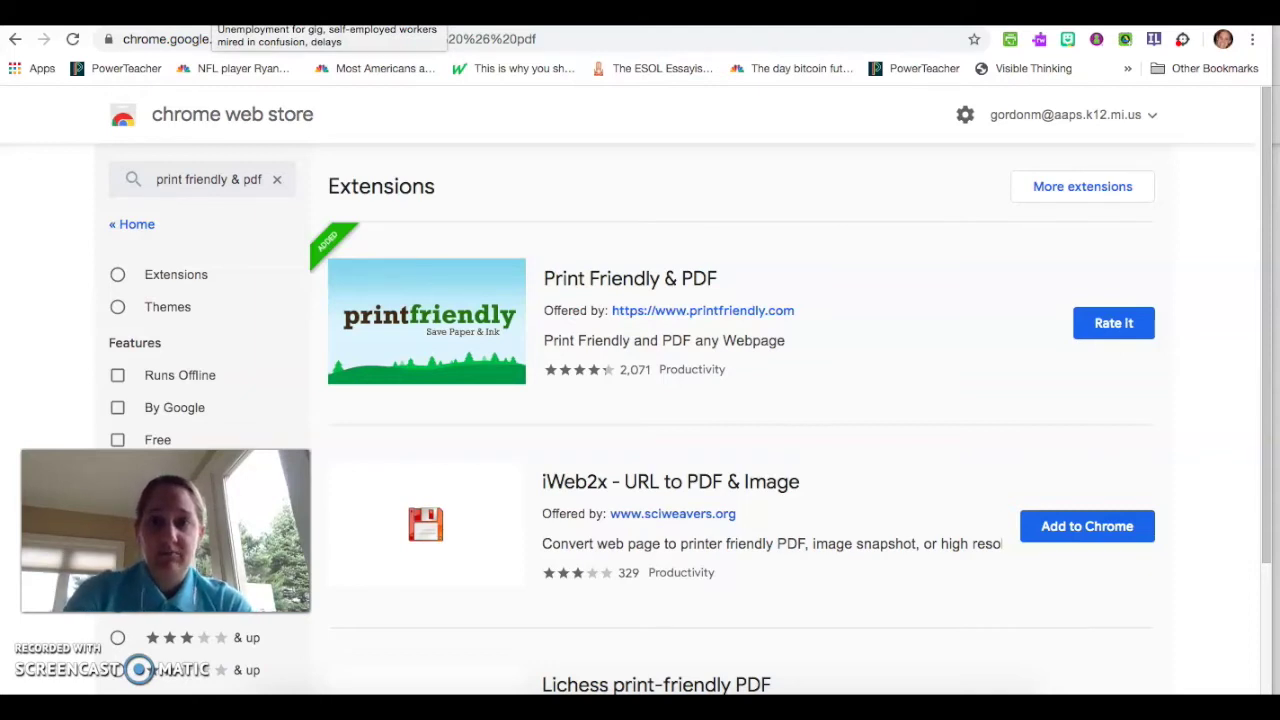
Return to the original CNBC article at its headline and launch the PrintFriendly extension preview.
left_click(860, 12)
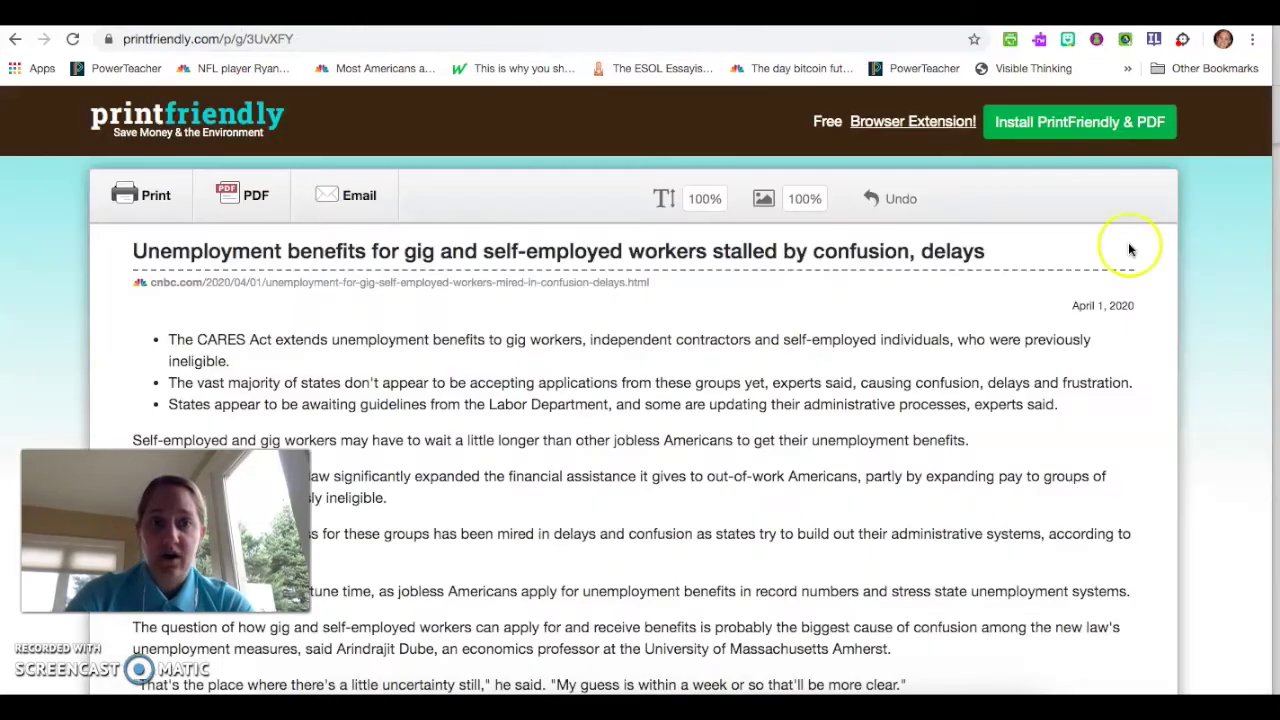
left_click(185, 12)
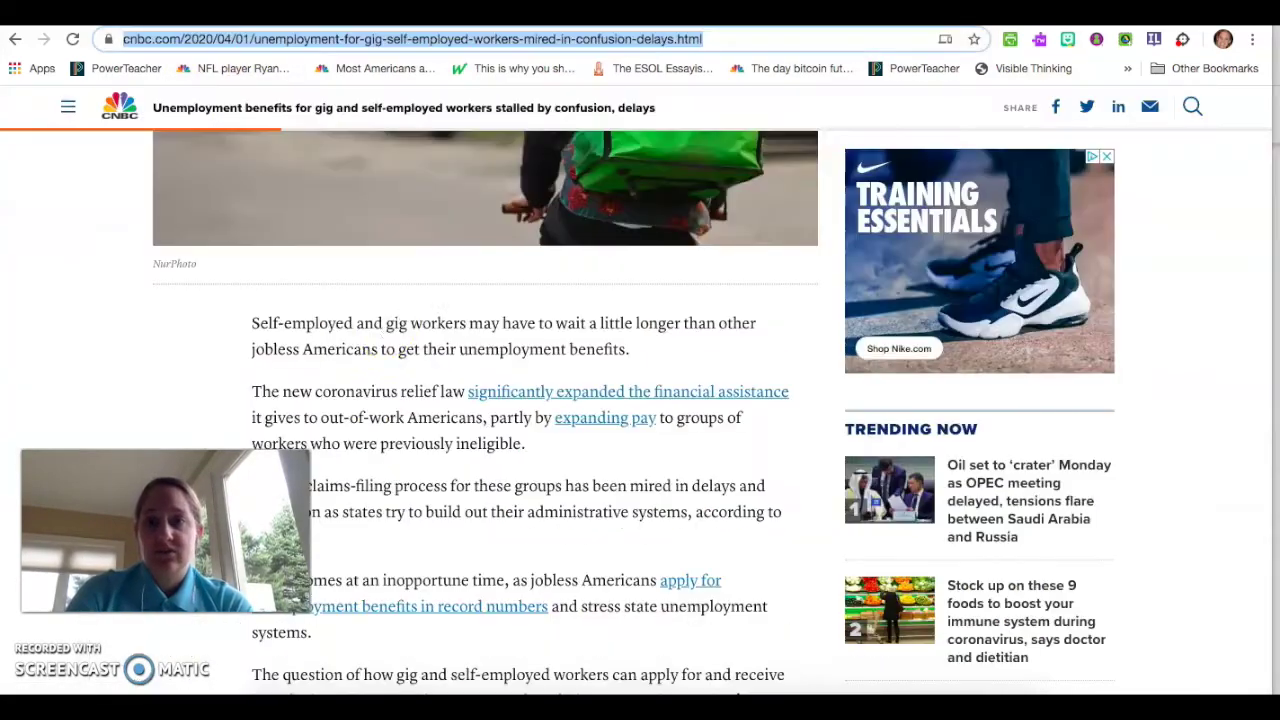
scroll(400, 348, "up", 10)
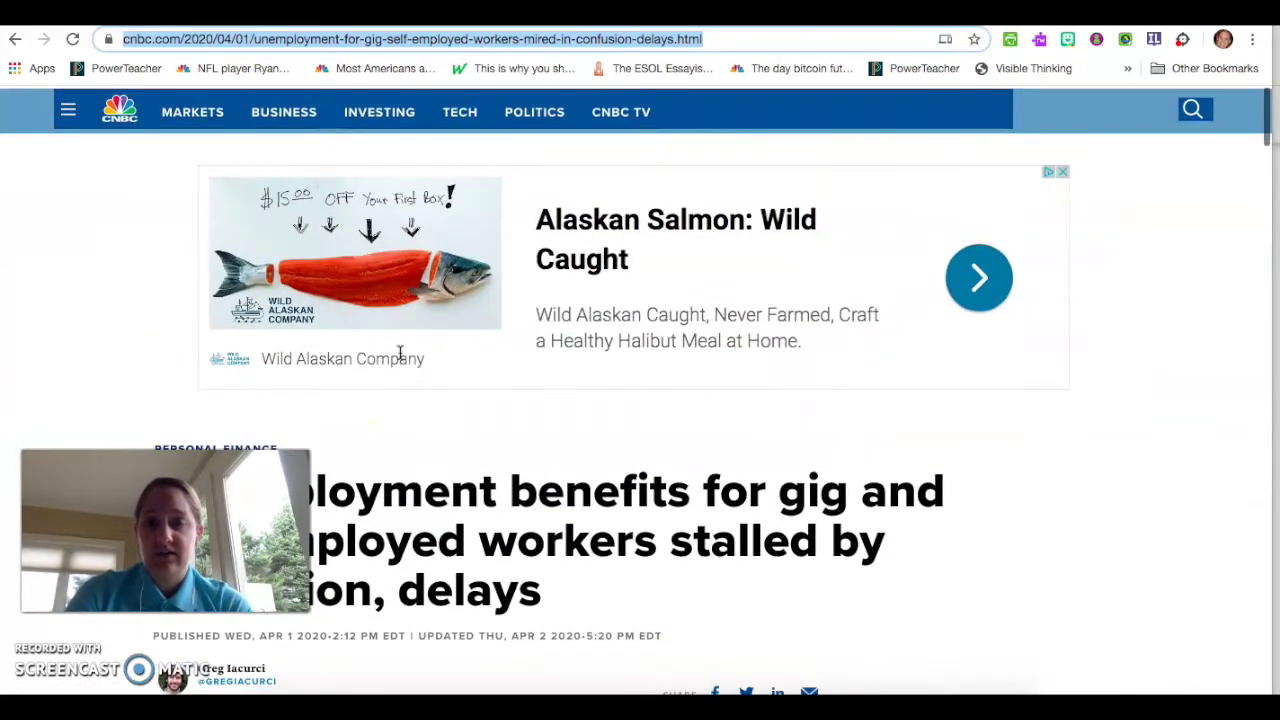
scroll(400, 352, "down", 4)
scroll(400, 352, "up", 3)
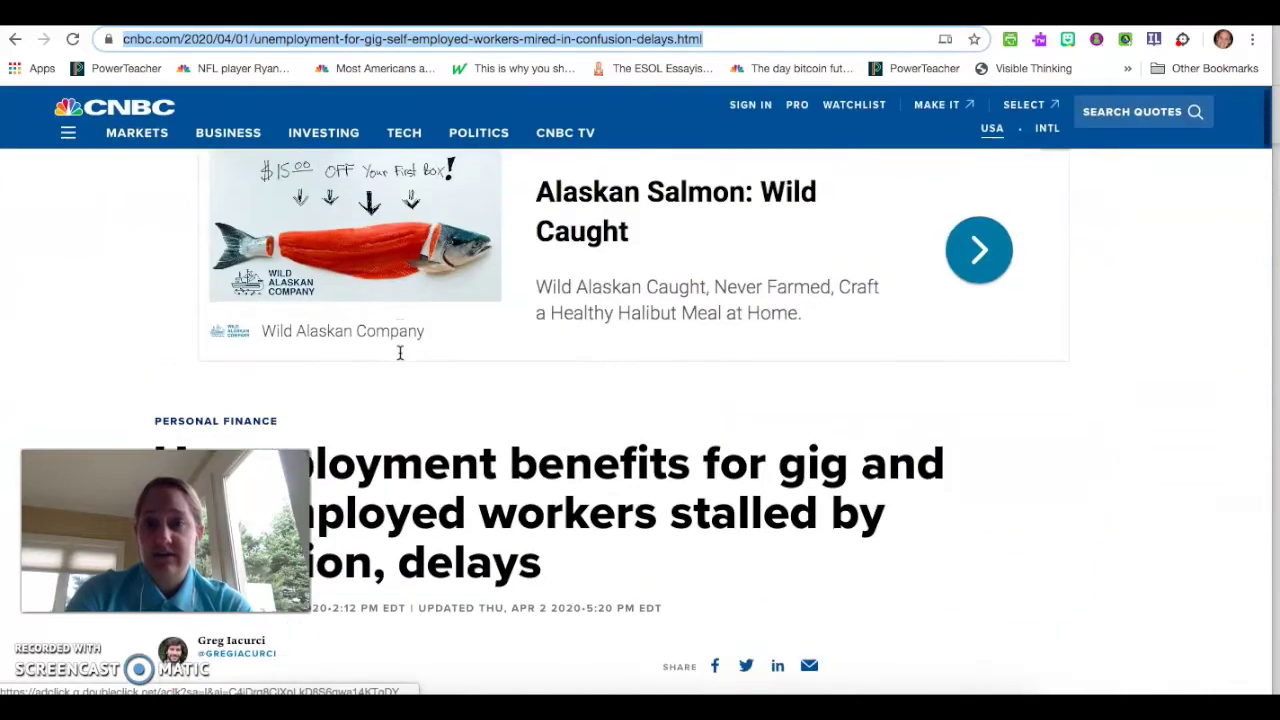
scroll(400, 352, "down", 2)
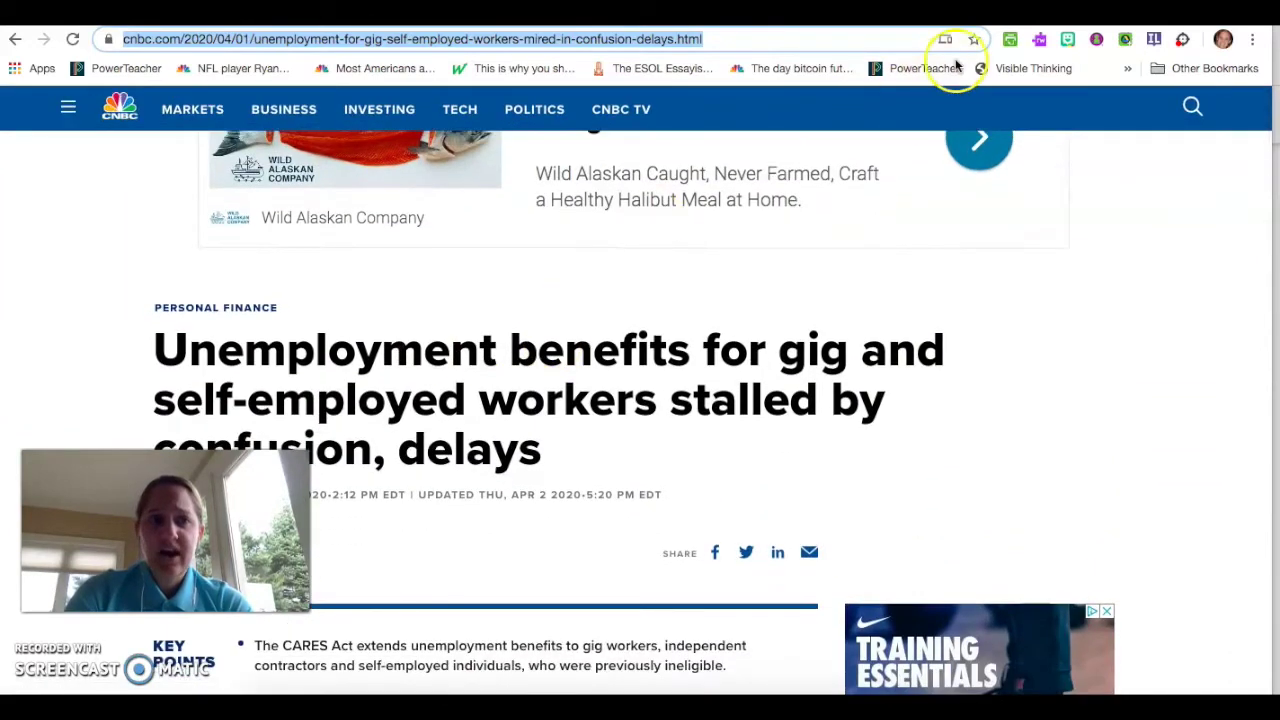
left_click(1012, 40)
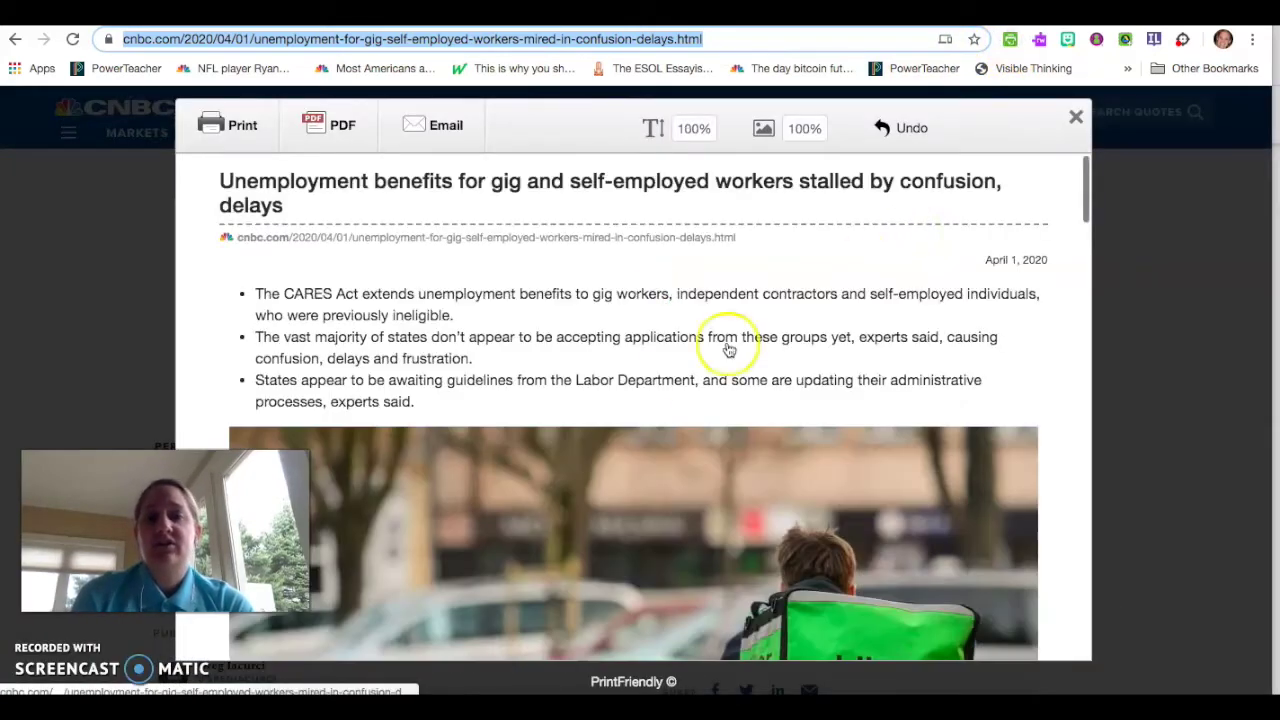
Set the preview's image size to 25%.
scroll(594, 398, "down", 4)
scroll(594, 398, "down", 10)
scroll(594, 398, "up", 9)
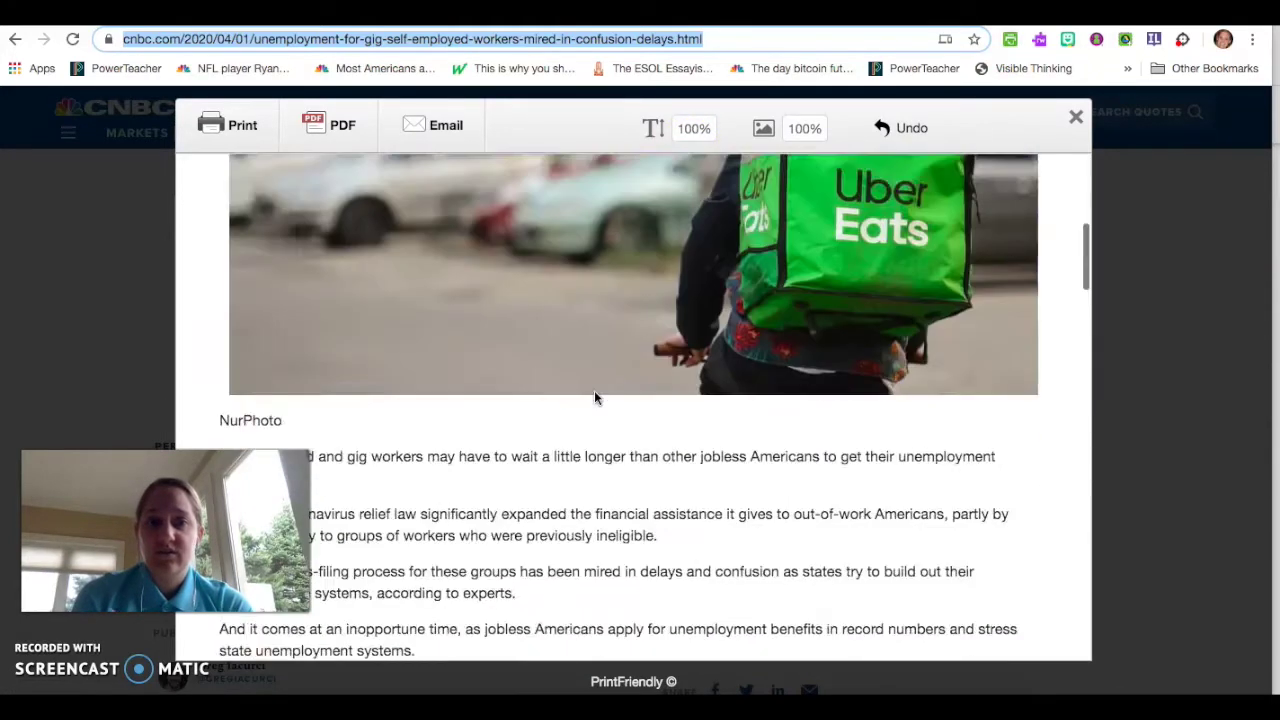
scroll(592, 385, "up", 5)
scroll(590, 382, "down", 1)
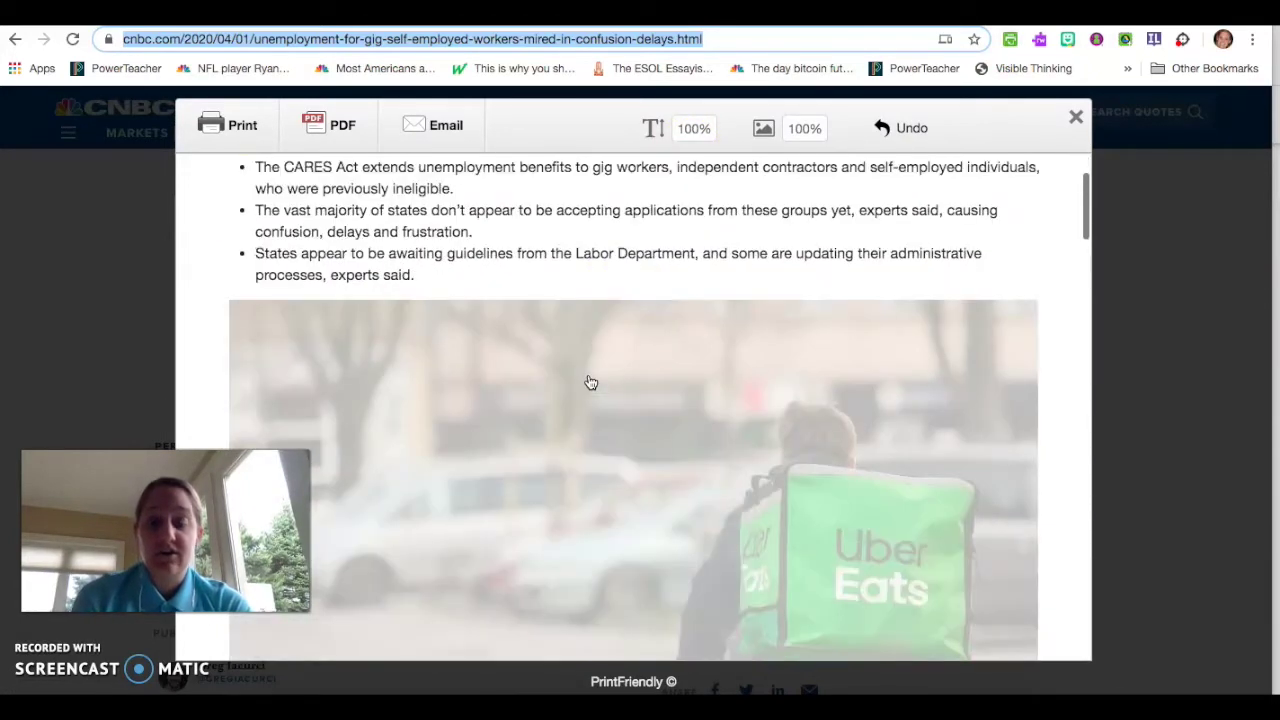
scroll(590, 383, "down", 1)
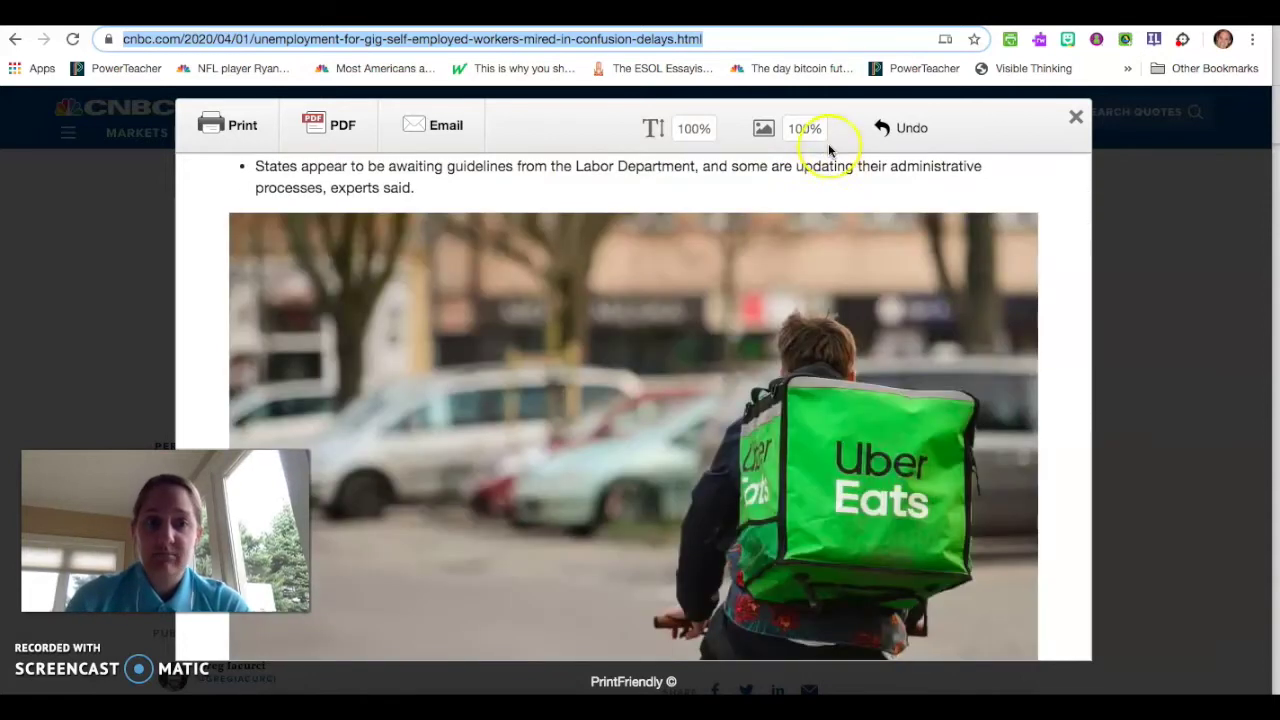
left_click(806, 136)
left_click(799, 182)
Delete the Uber Eats photo and its leftover NurPhoto caption line.
scroll(730, 349, "down", 1)
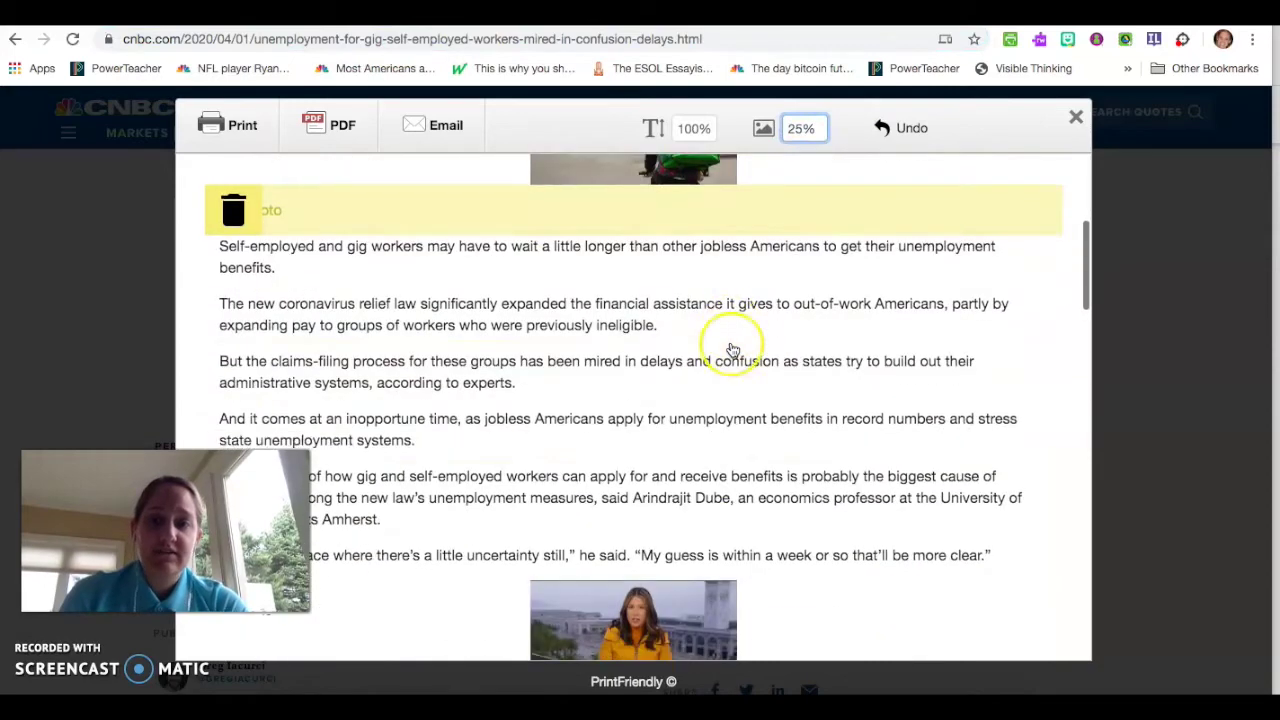
scroll(463, 269, "up", 1)
scroll(471, 366, "down", 3)
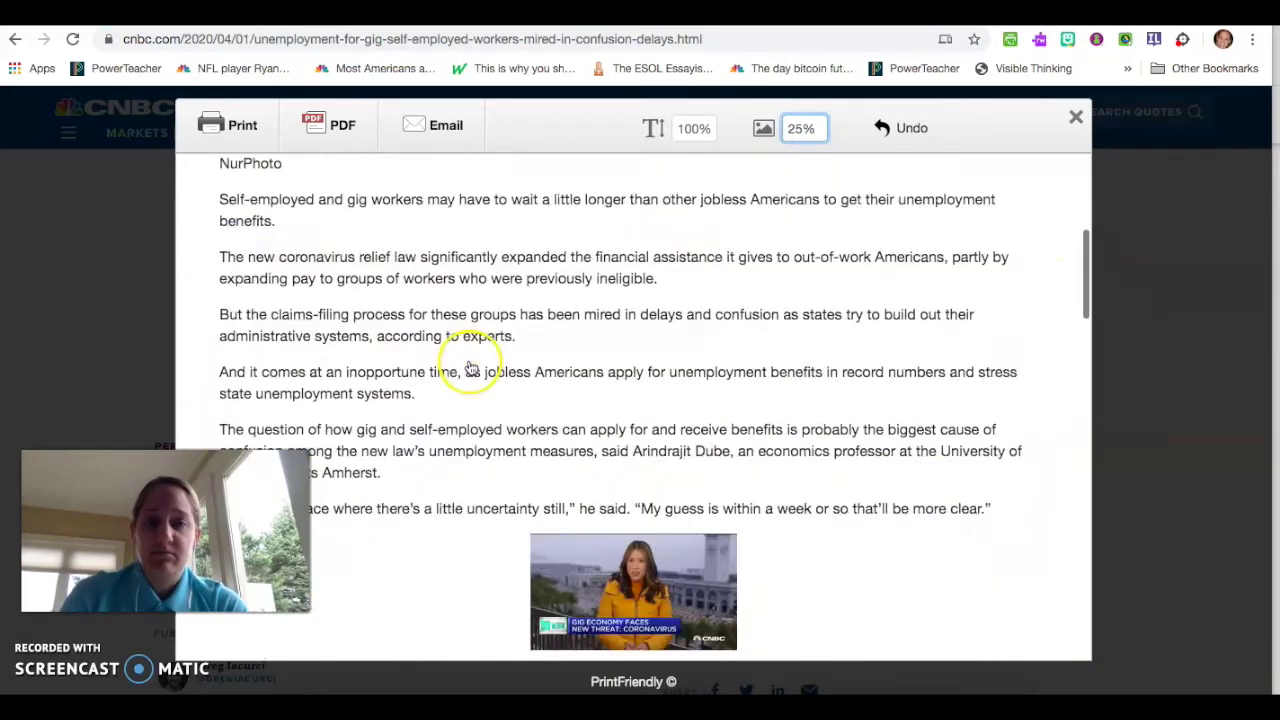
scroll(646, 366, "down", 4)
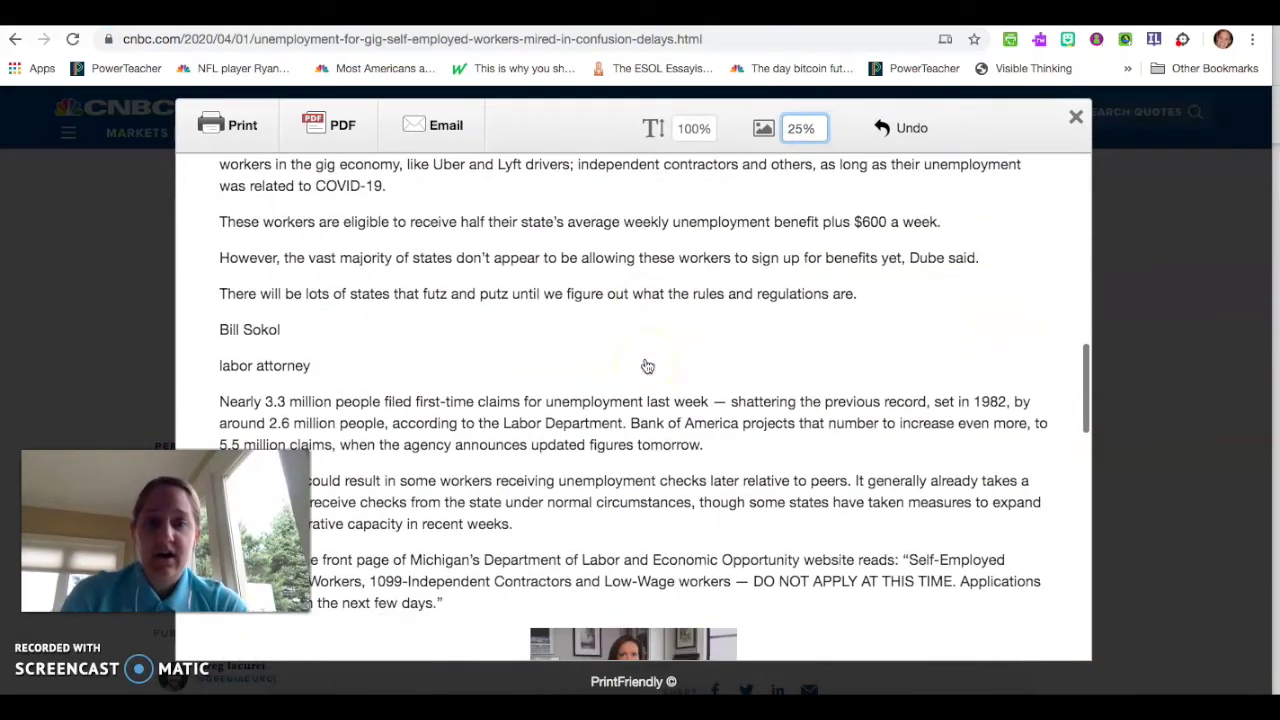
scroll(647, 366, "down", 6)
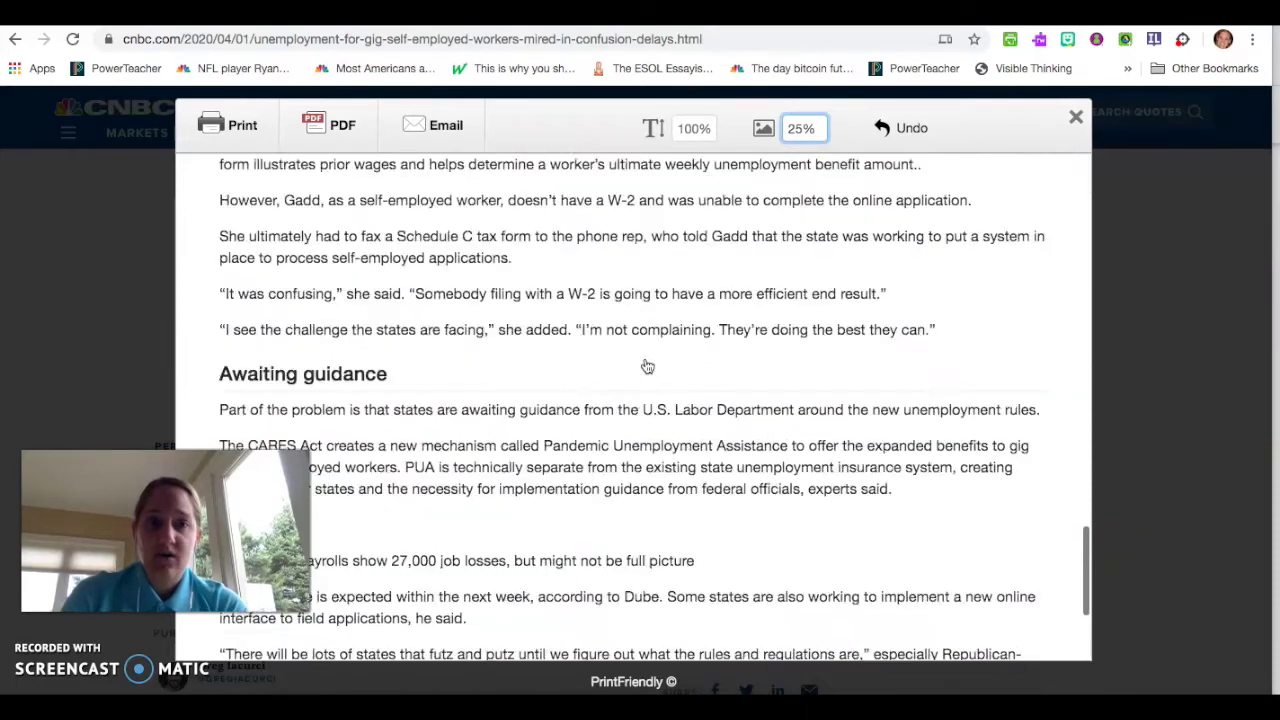
scroll(647, 366, "up", 20)
scroll(647, 366, "down", 3)
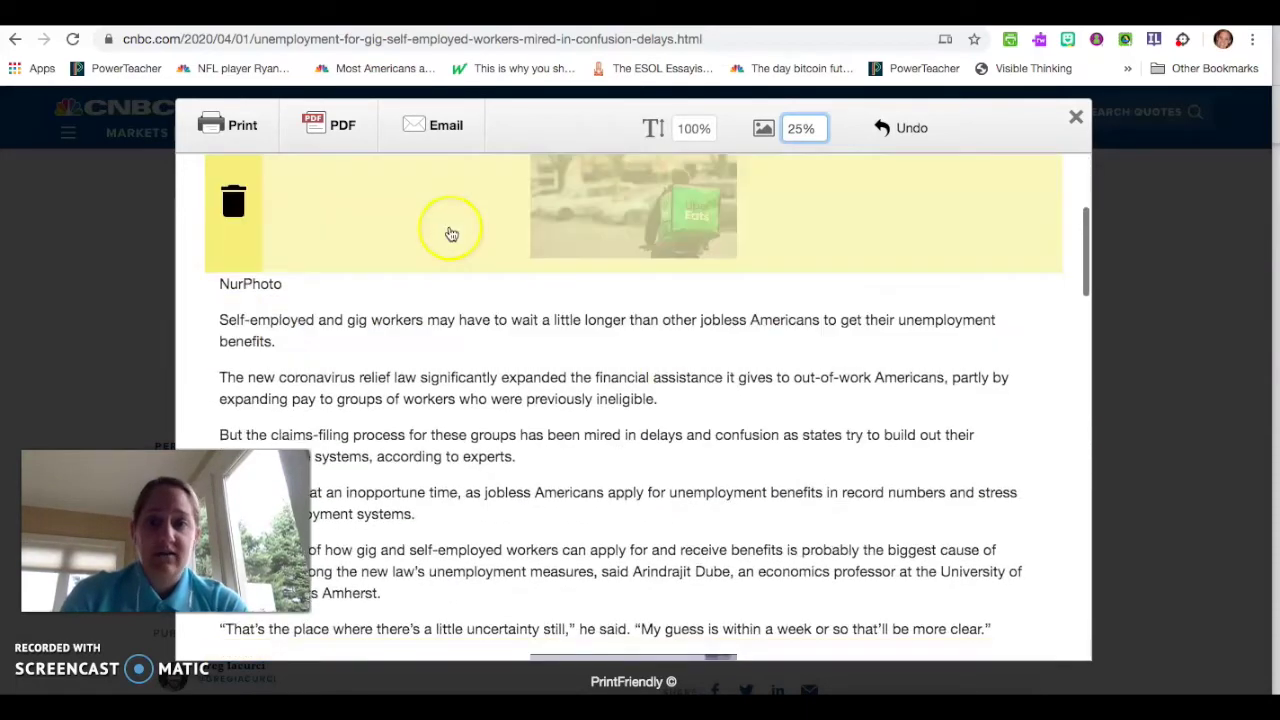
scroll(326, 299, "up", 1)
left_click(234, 293)
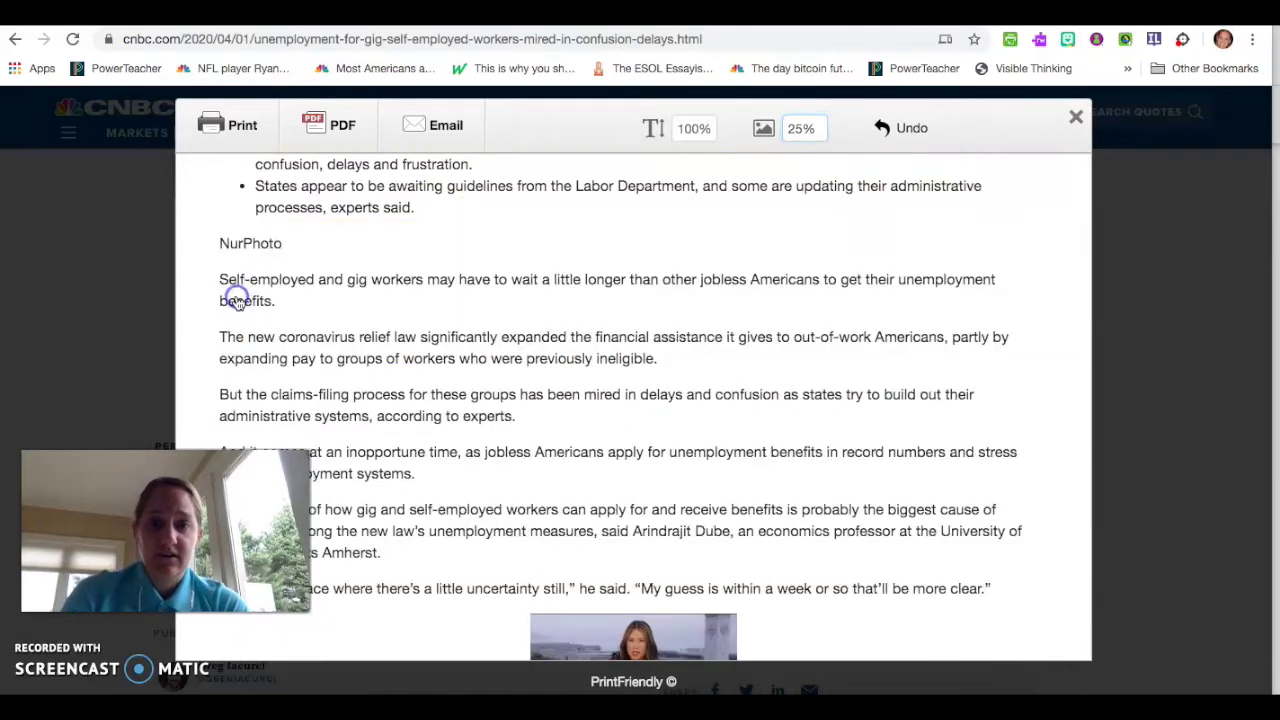
left_click(226, 245)
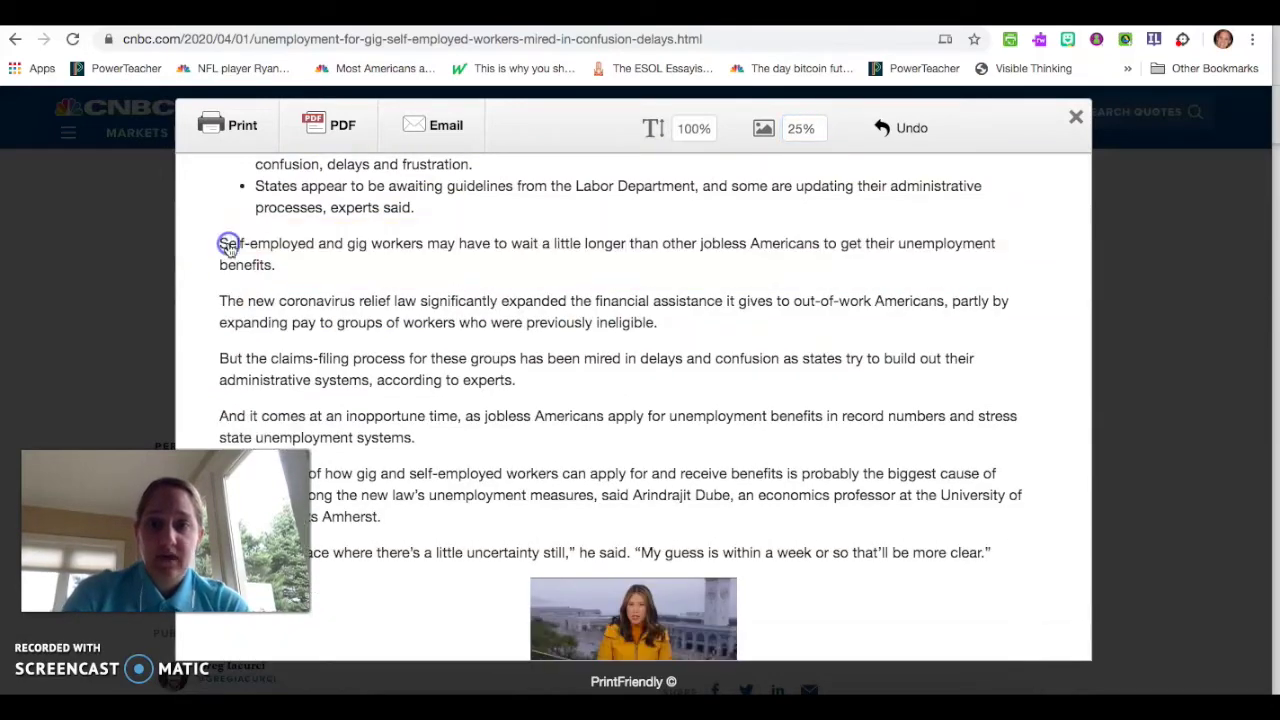
Go to the Snap&Read homepage at snapandread.com.
scroll(314, 371, "down", 8)
scroll(314, 371, "down", 10)
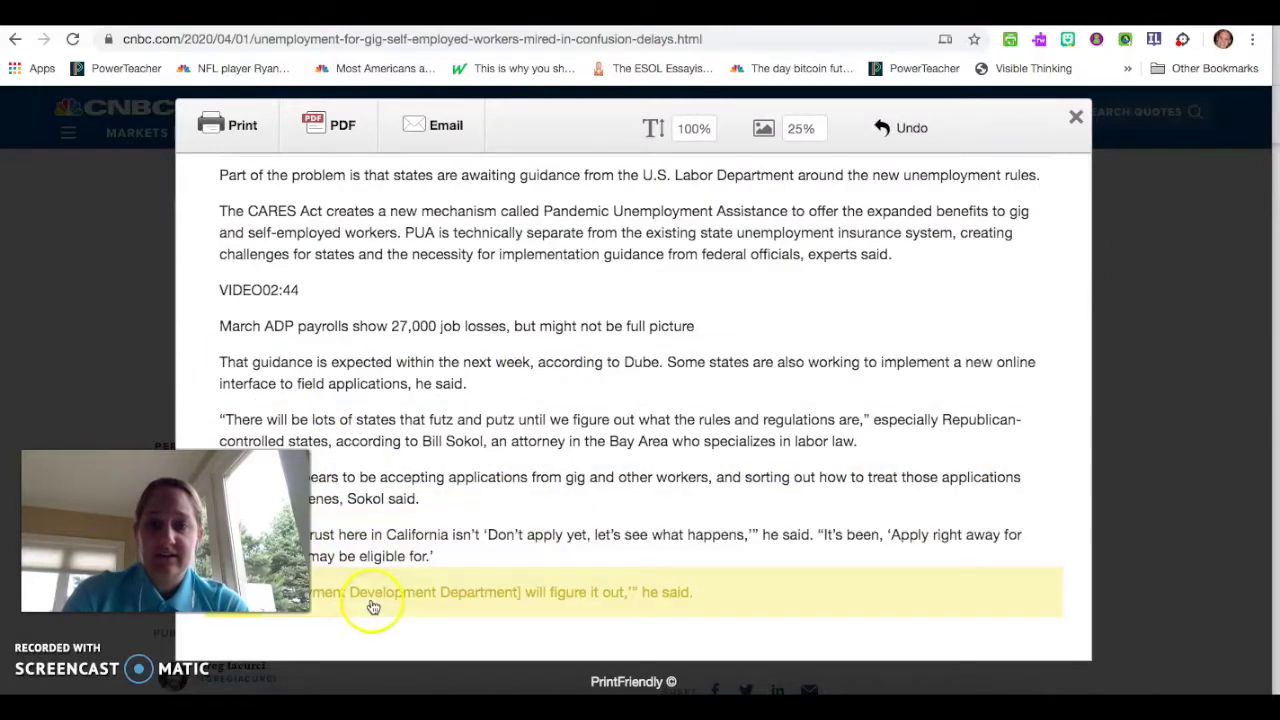
scroll(429, 443, "up", 15)
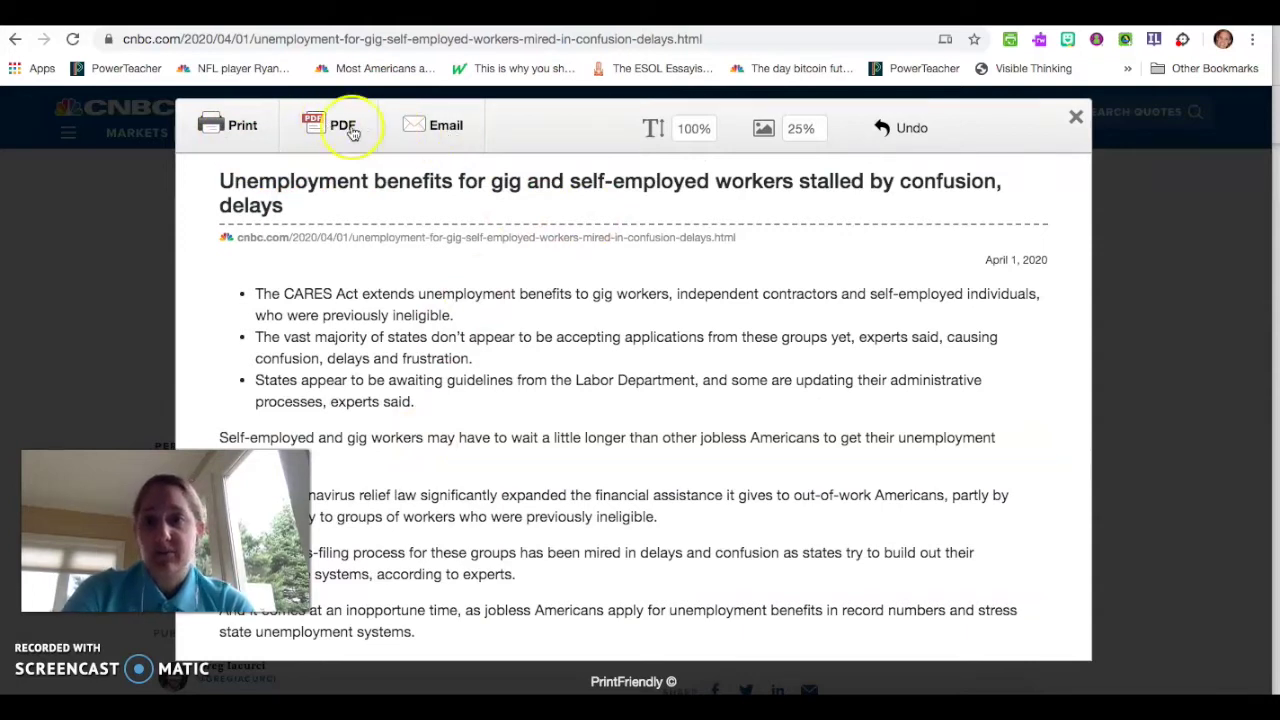
mouse_move(543, 323)
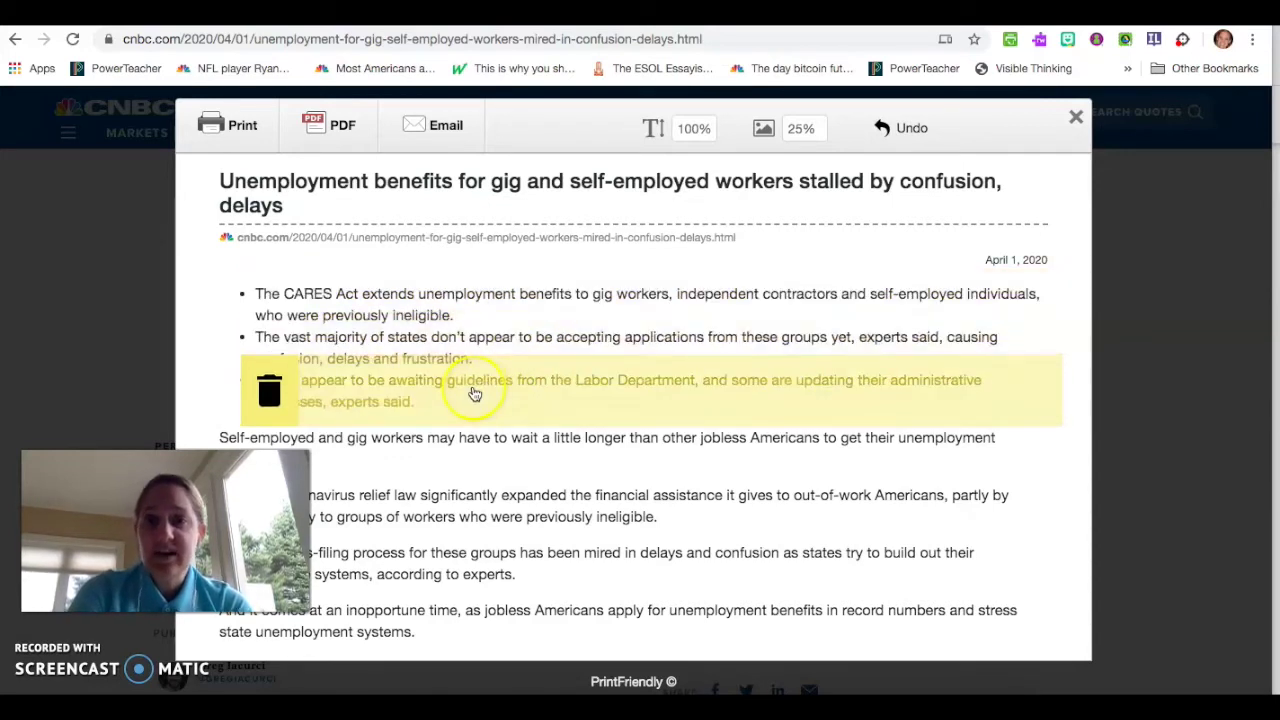
left_click(614, 360)
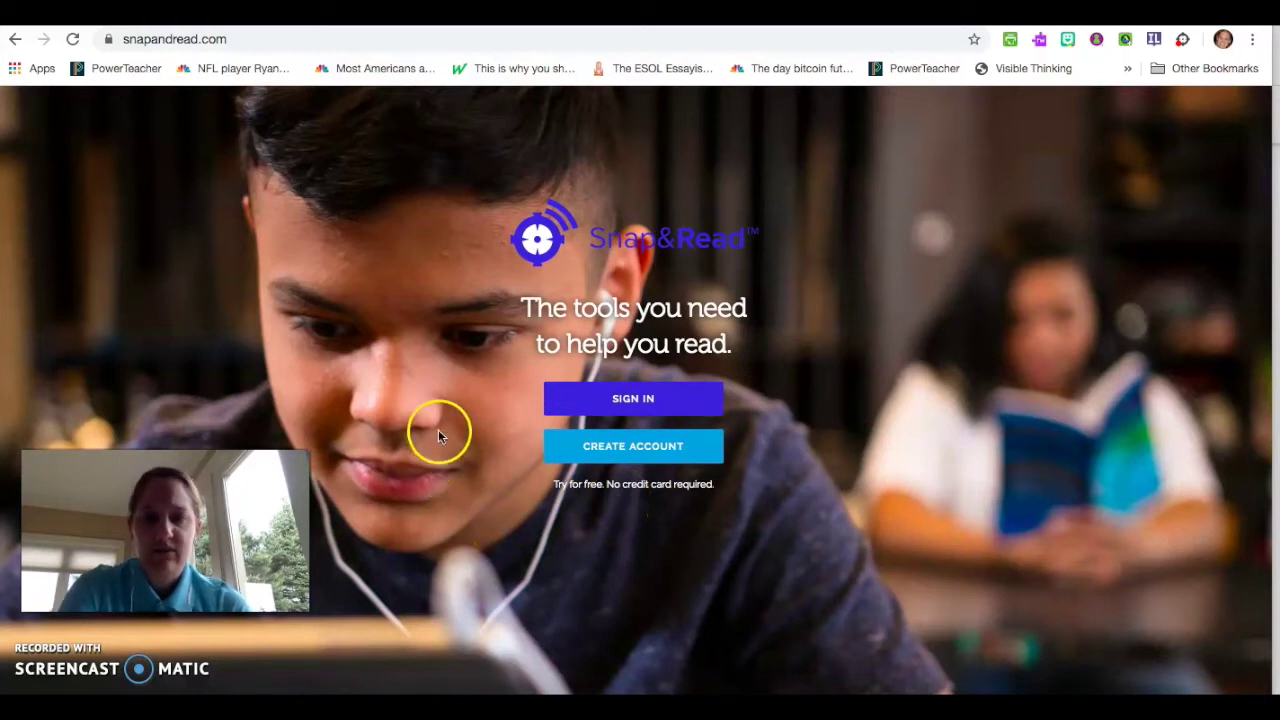
scroll(506, 480, "down", 3)
scroll(506, 484, "up", 3)
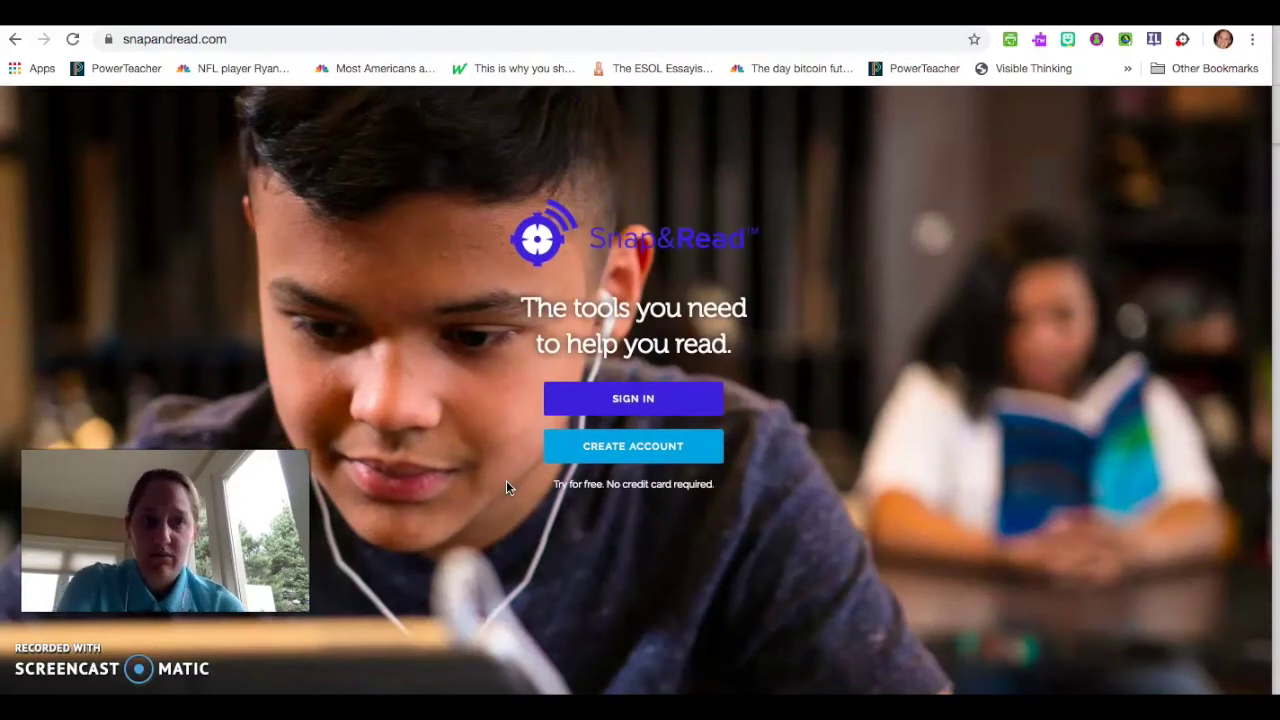
scroll(506, 487, "down", 3)
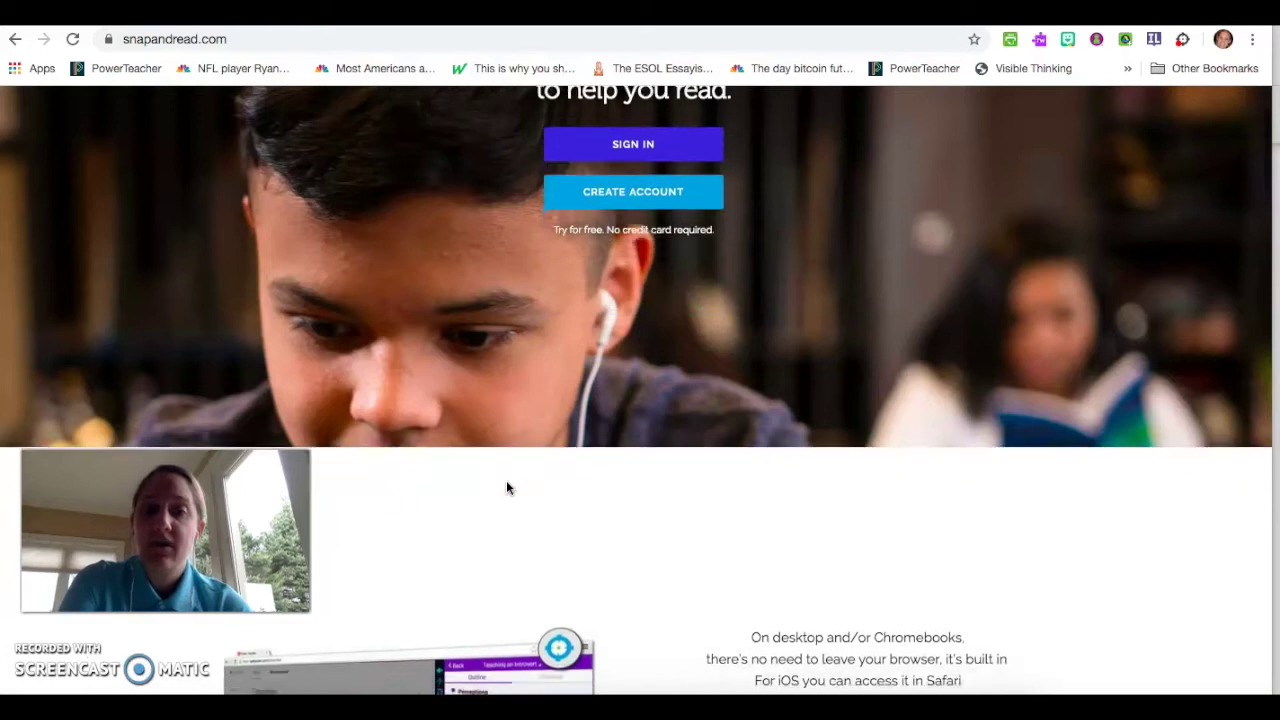
scroll(508, 486, "up", 3)
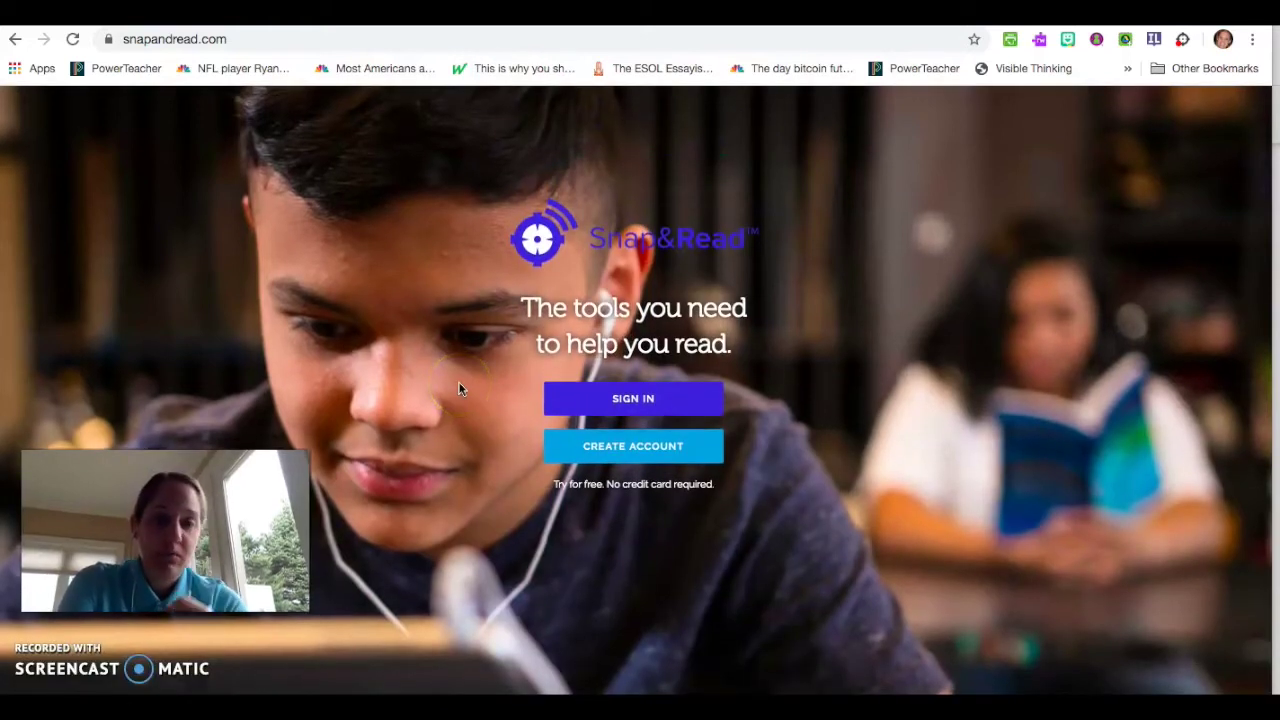
scroll(459, 389, "down", 10)
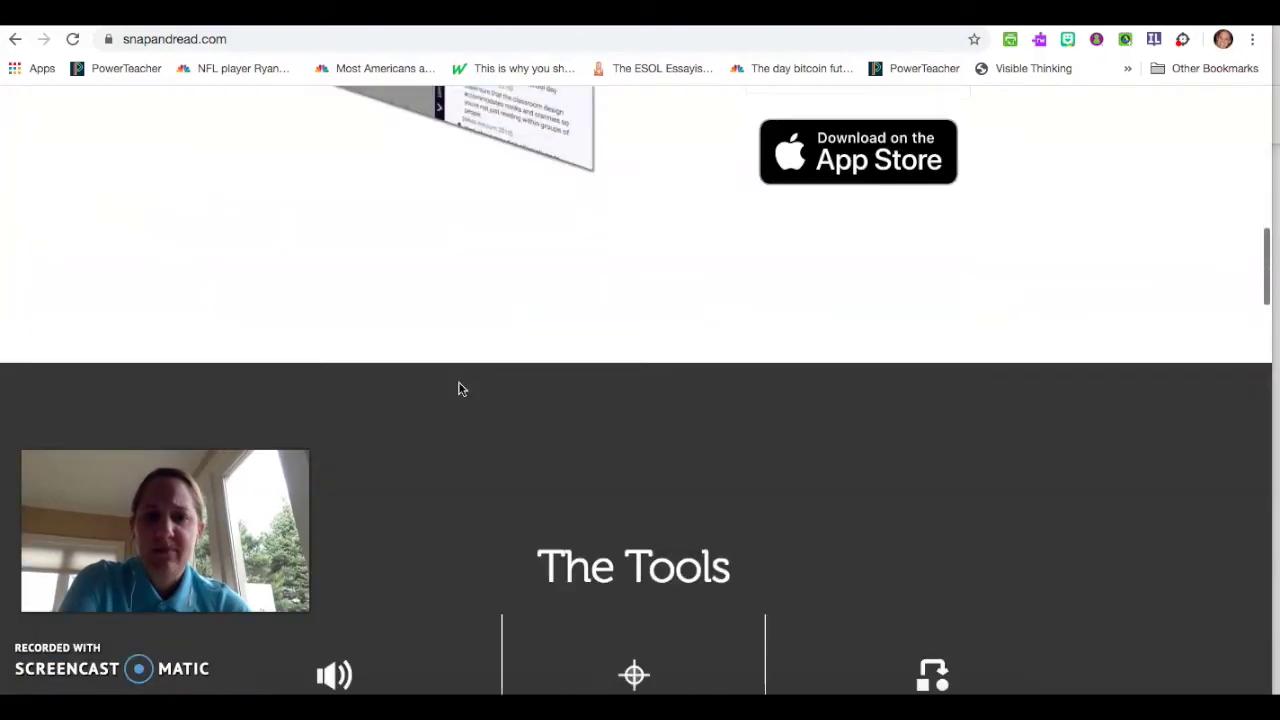
scroll(459, 389, "down", 5)
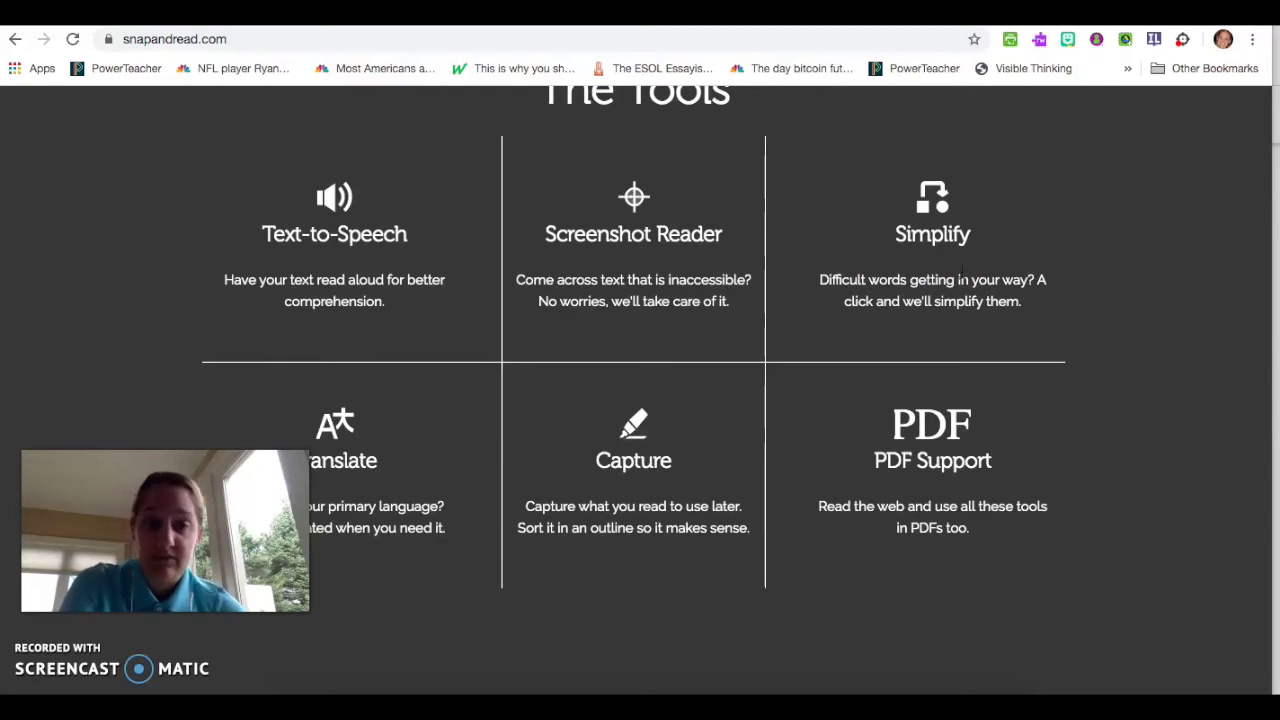
scroll(663, 300, "up", 2)
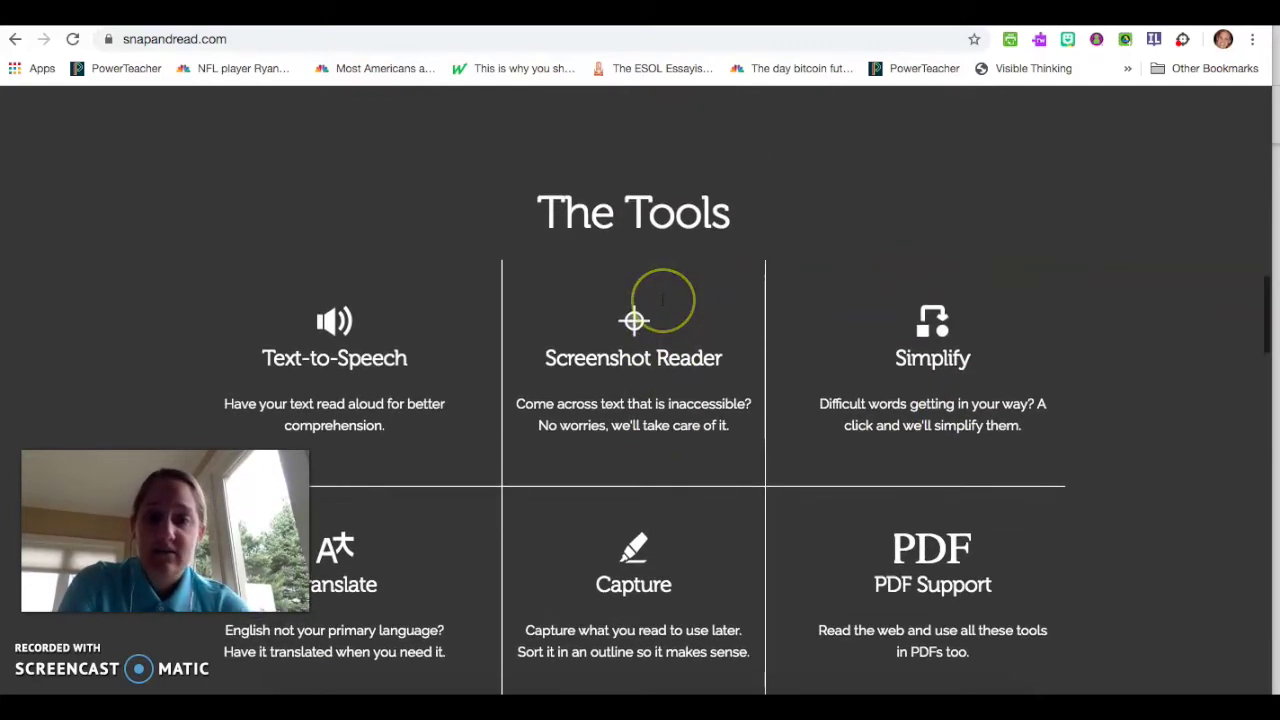
scroll(663, 300, "up", 10)
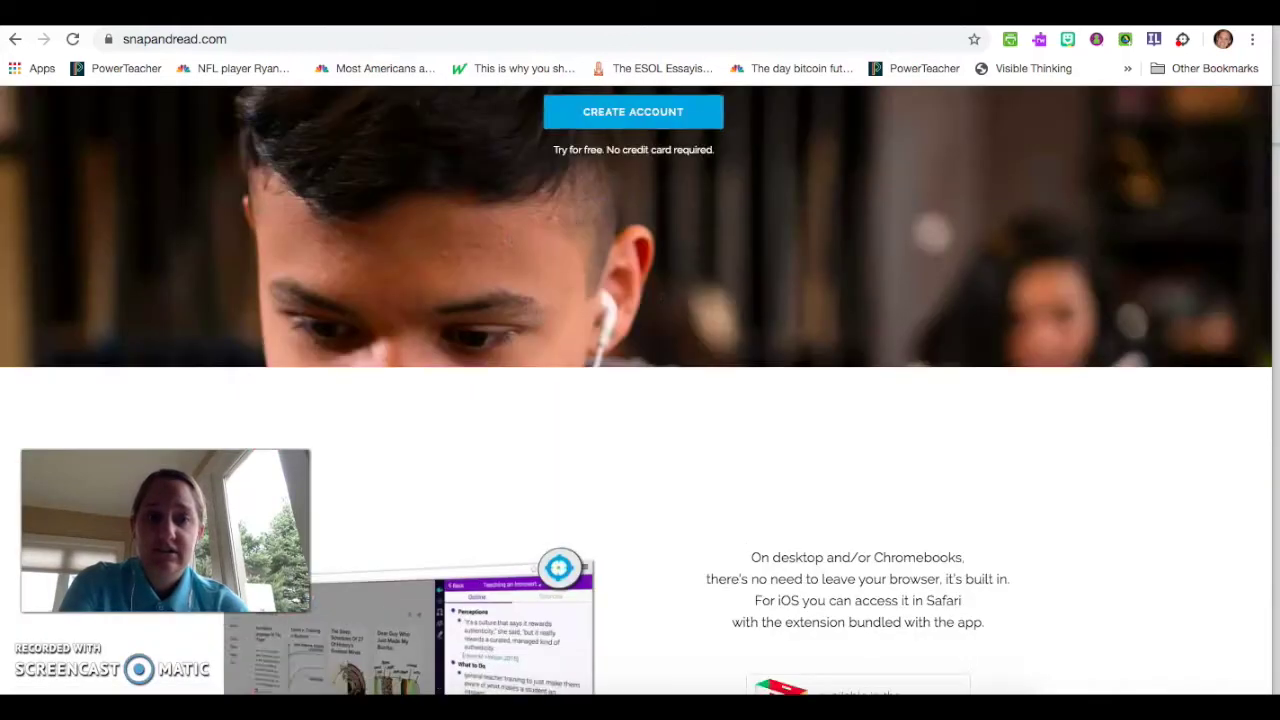
scroll(663, 300, "up", 3)
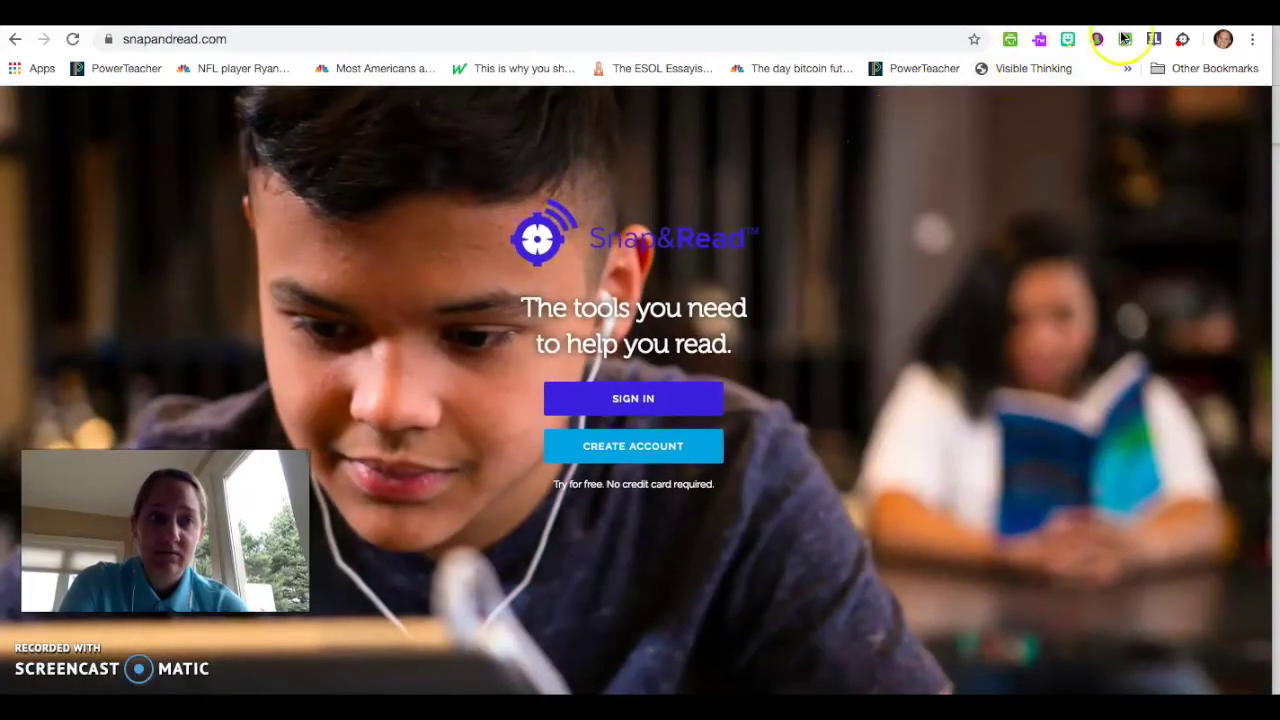
Sign in to Snap&Read from its extension menu, then return to the CNBC article tab.
left_click(1184, 44)
left_click(1123, 91)
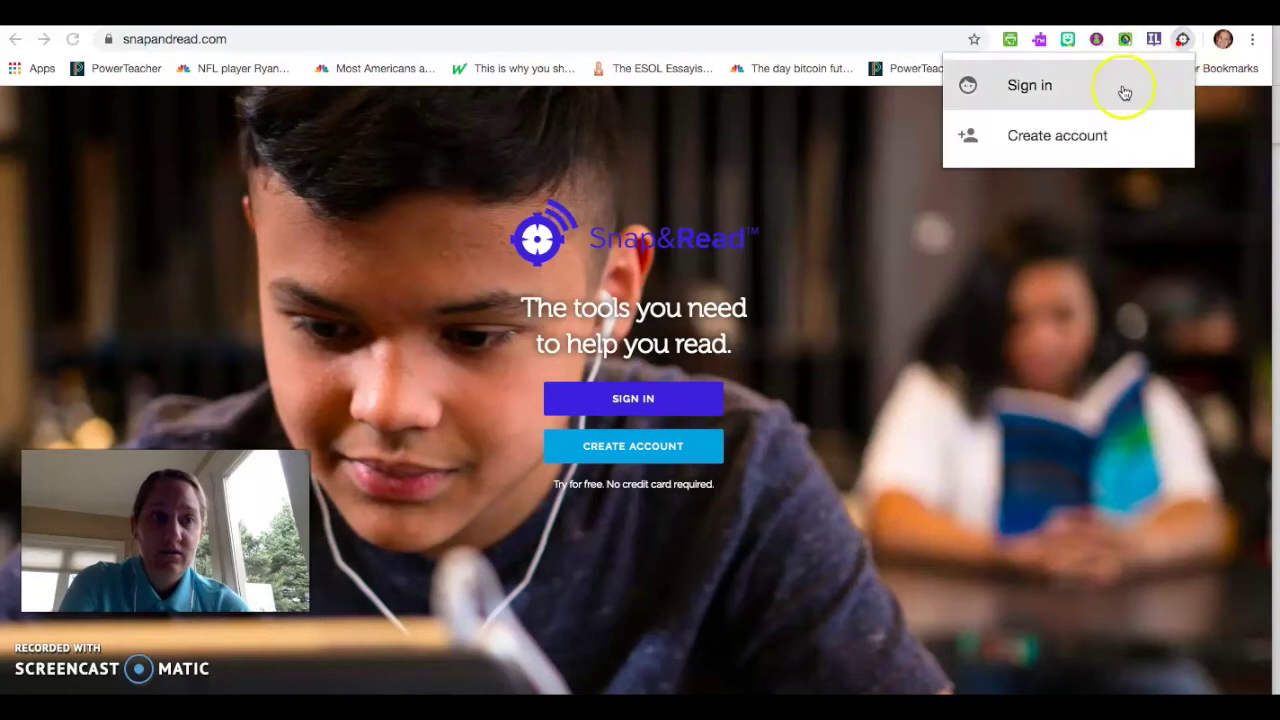
left_click(738, 385)
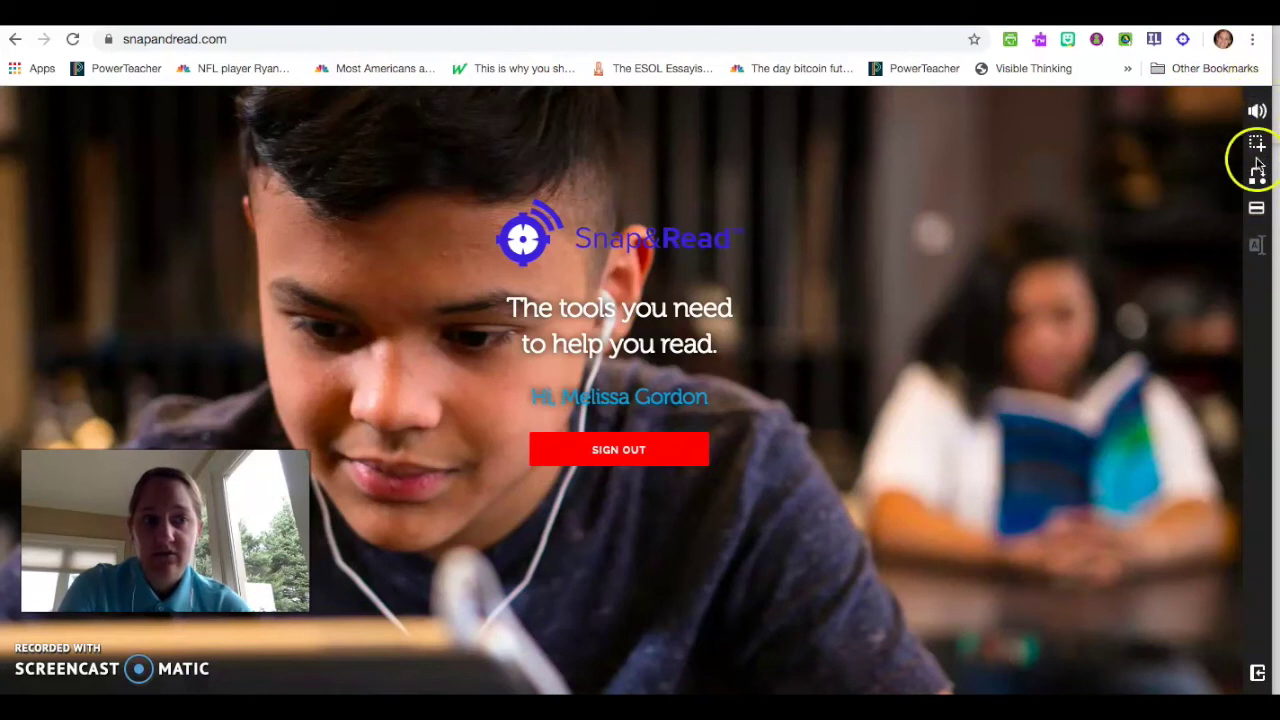
scroll(987, 350, "down", 10)
scroll(987, 350, "down", 8)
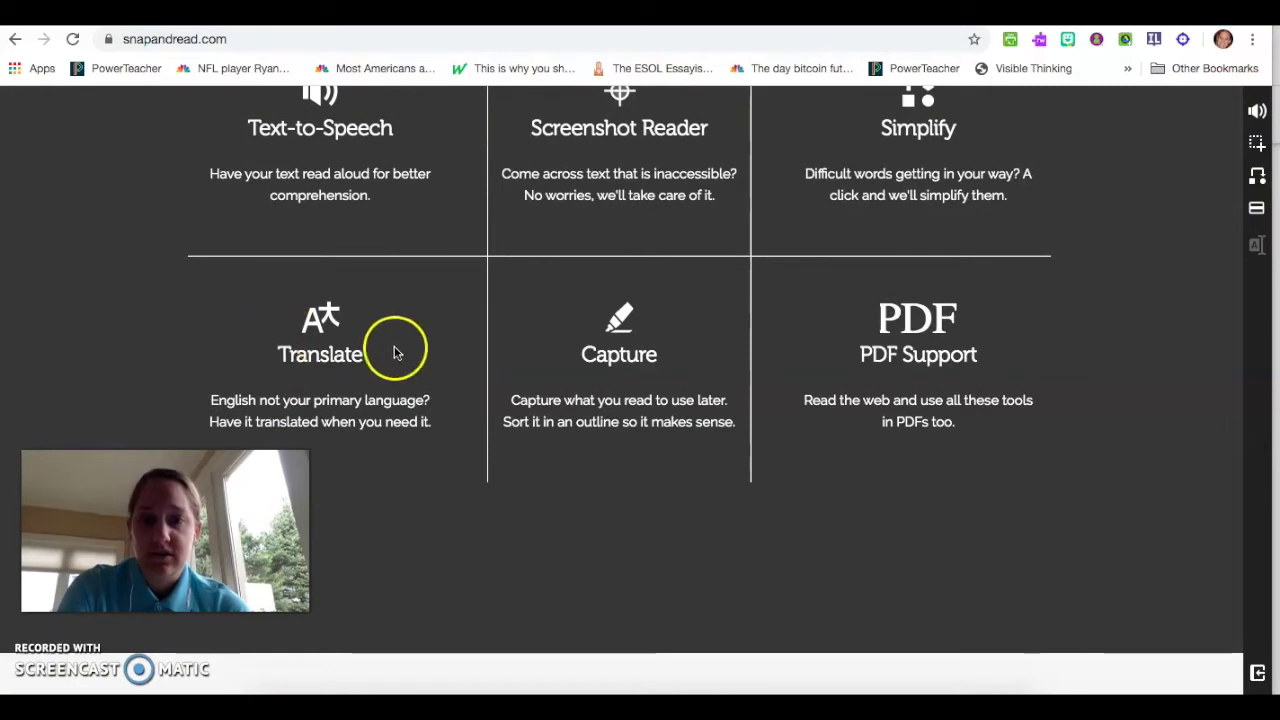
scroll(849, 291, "up", 7)
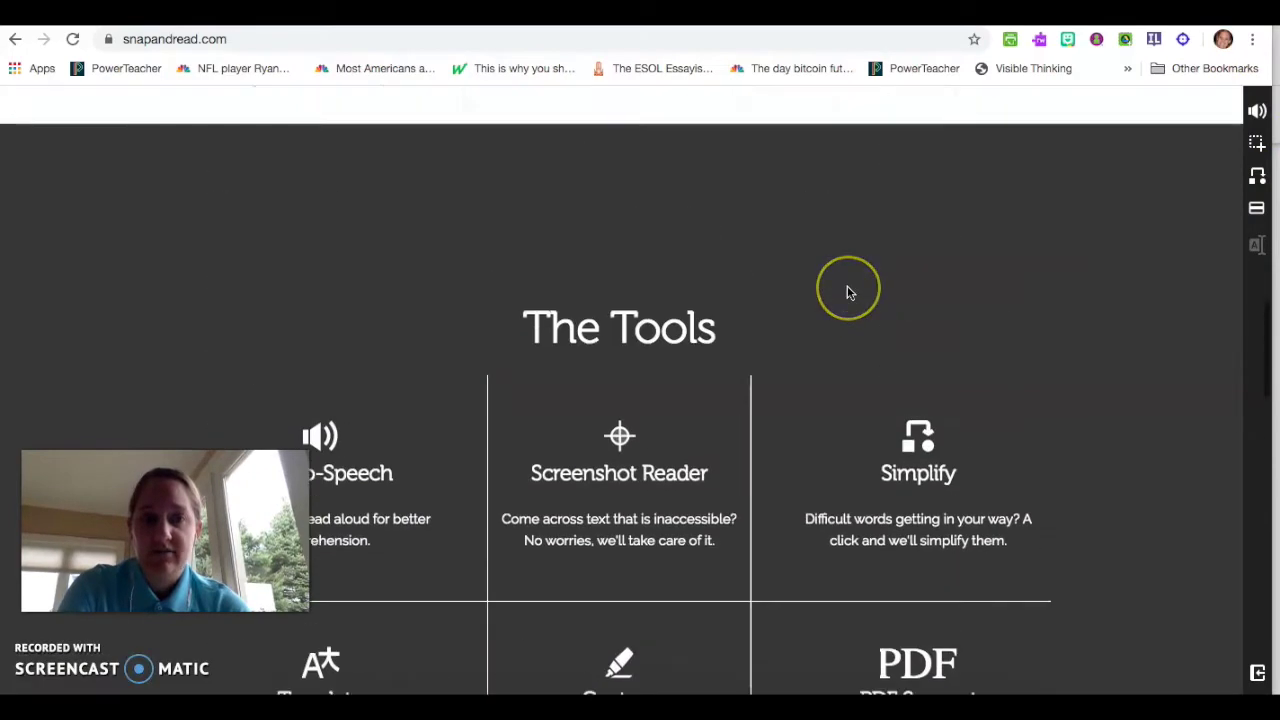
scroll(849, 291, "up", 8)
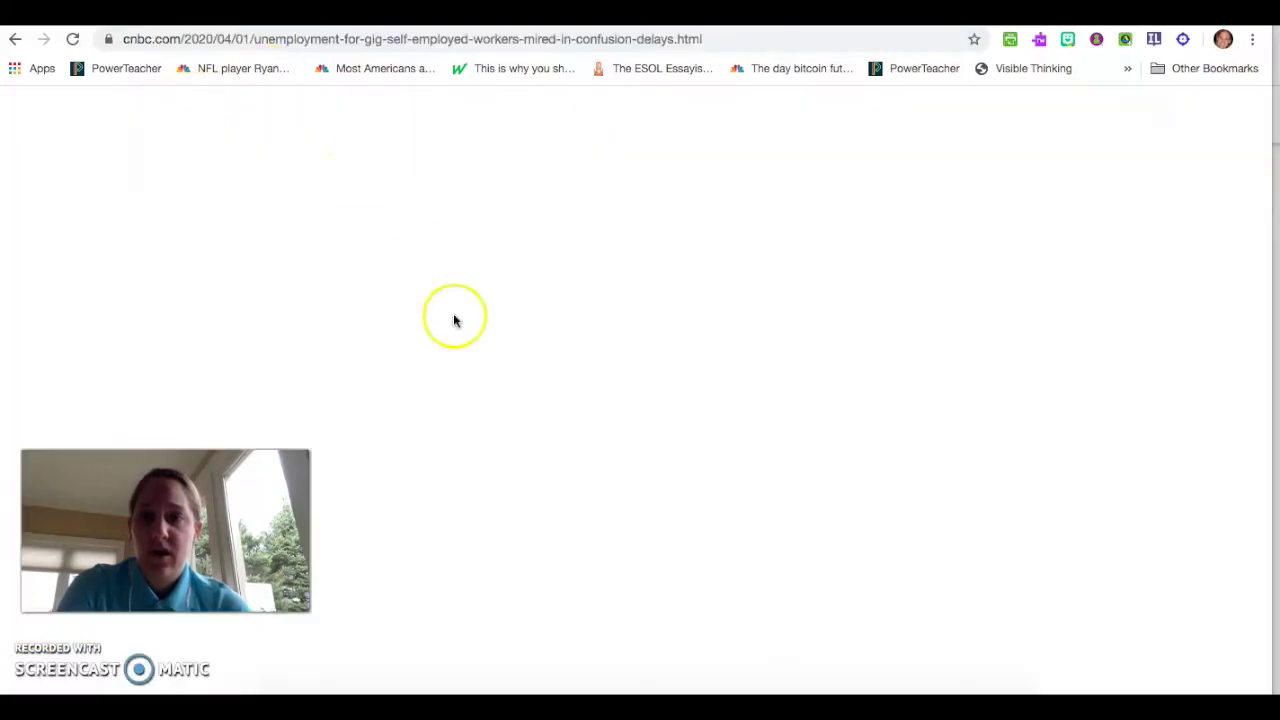
key("ctrl+Tab")
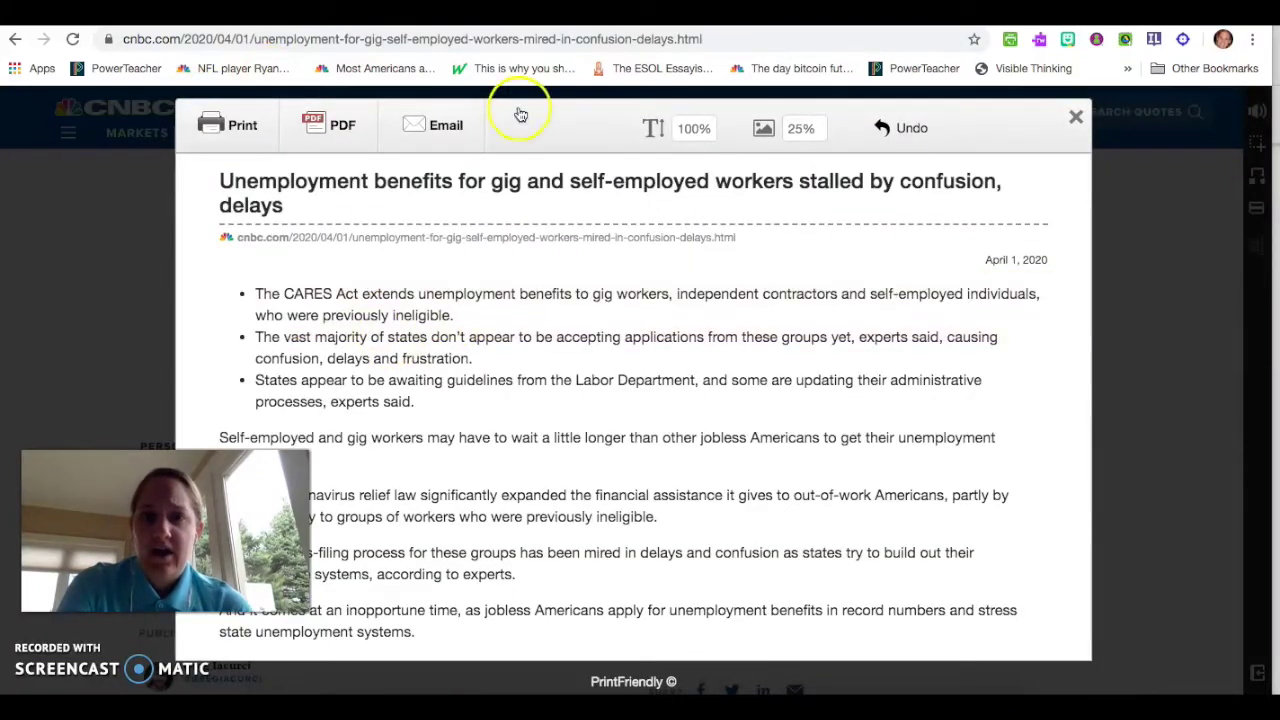
Close the PrintFriendly overlay and have Snap&Read speak the article's first paragraph.
left_click(1076, 118)
scroll(785, 358, "down", 5)
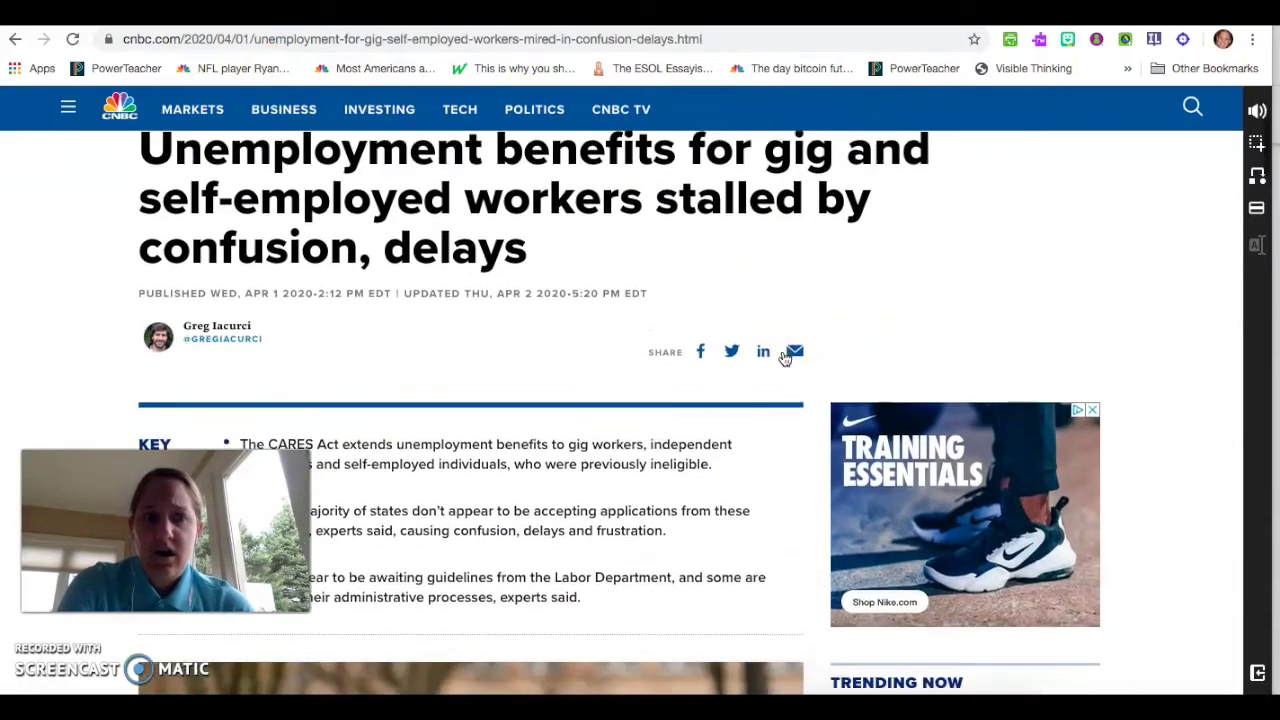
scroll(785, 358, "down", 7)
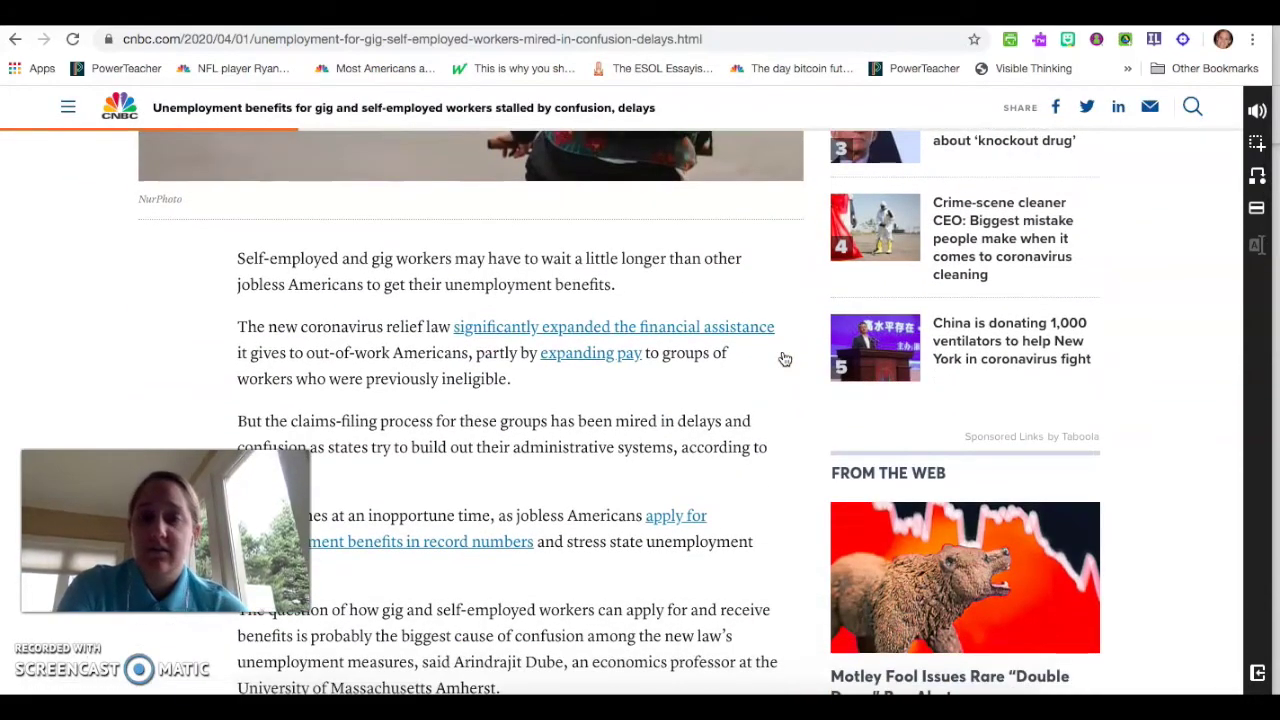
left_click_drag(237, 262, 620, 285)
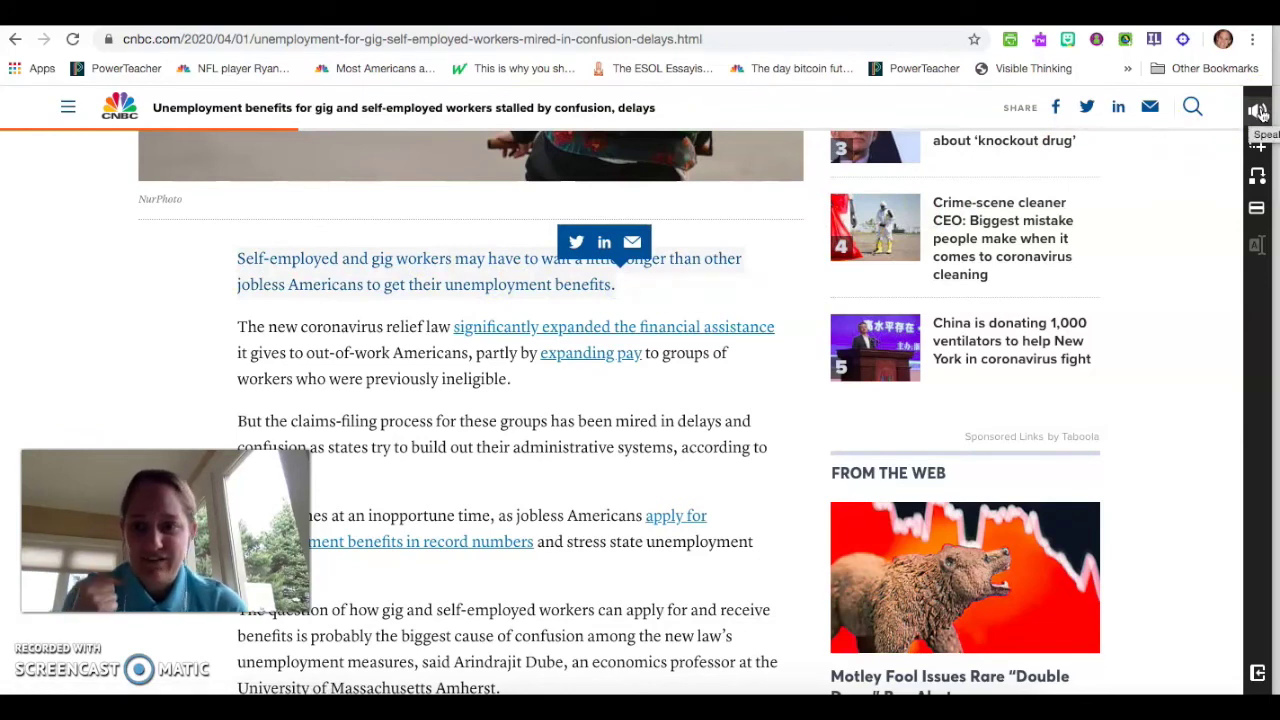
left_click(1260, 111)
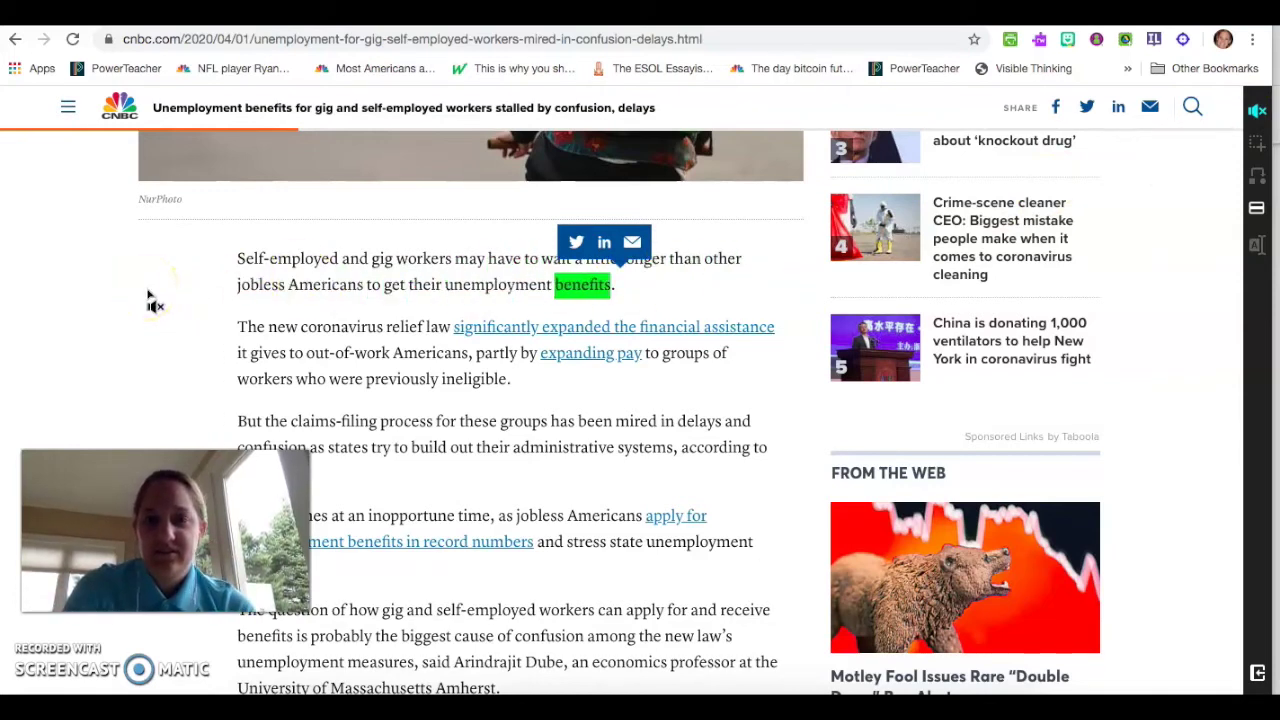
Clear the paragraph selection and scroll through the article.
left_click(277, 269)
scroll(277, 269, "up", 1)
scroll(400, 260, "down", 1)
left_click(460, 245)
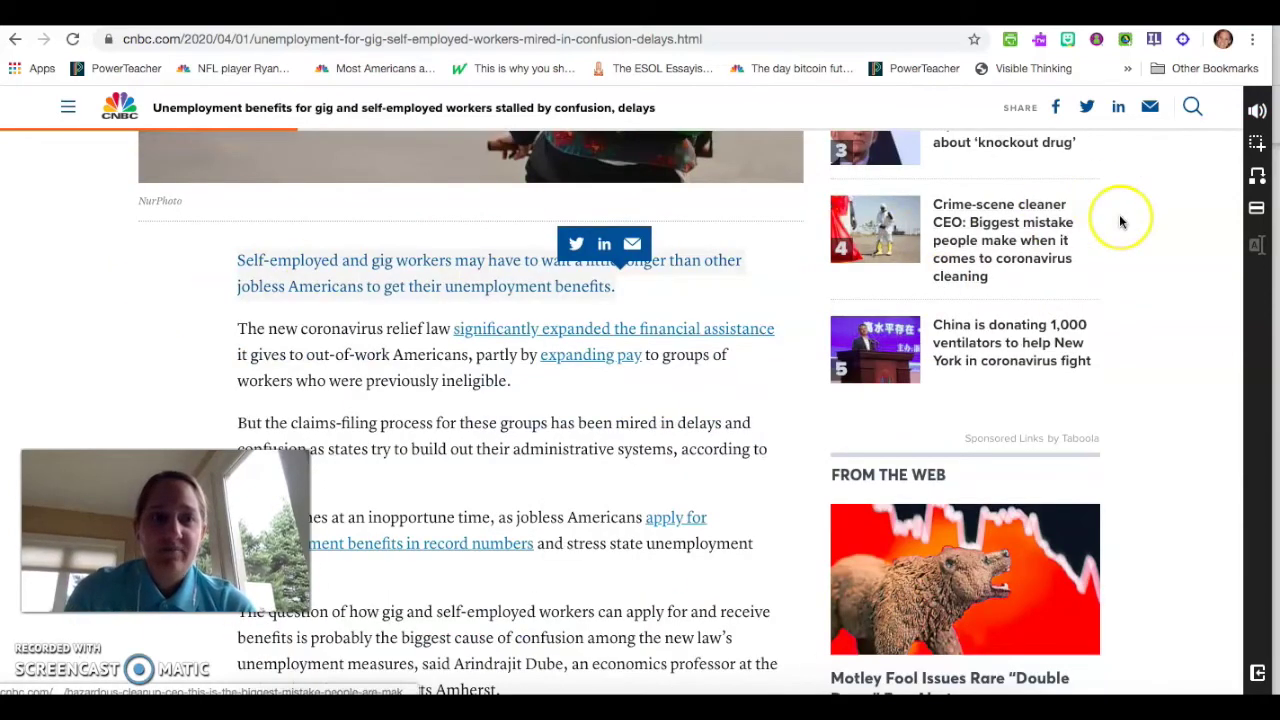
left_click(1200, 243)
scroll(1022, 275, "down", 1)
scroll(1022, 275, "down", 1)
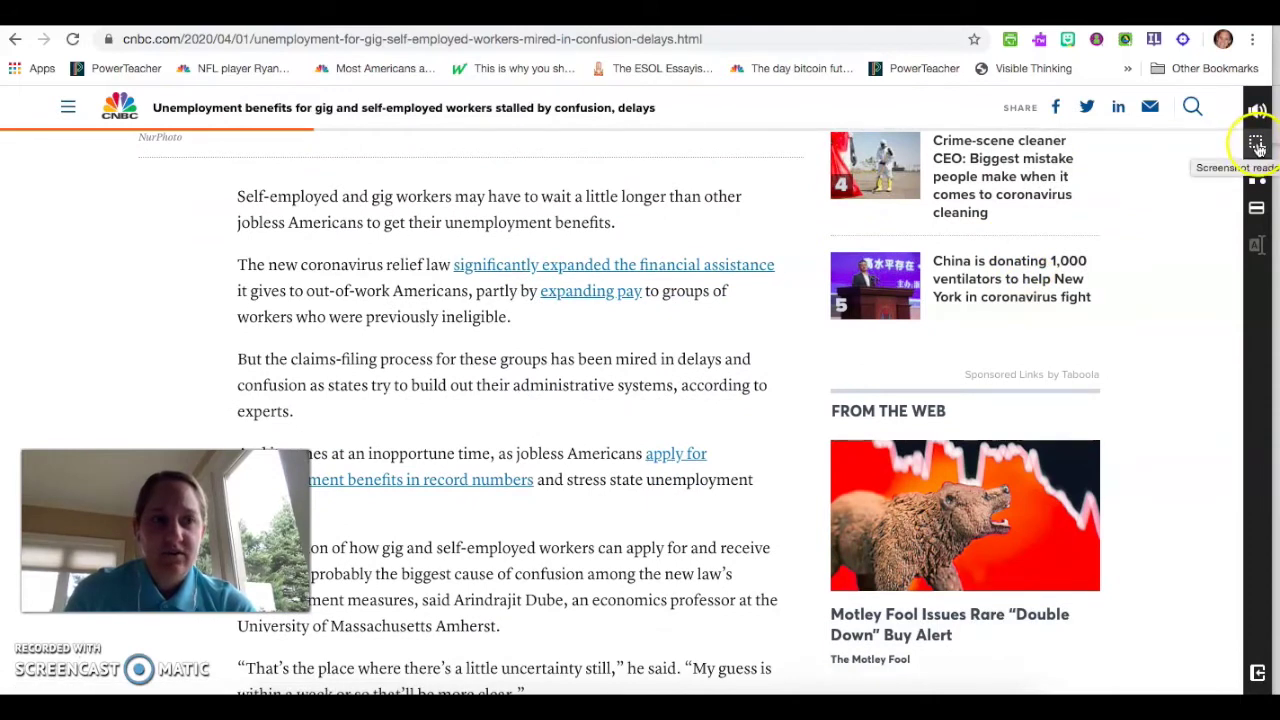
scroll(857, 367, "up", 1)
scroll(857, 369, "down", 1)
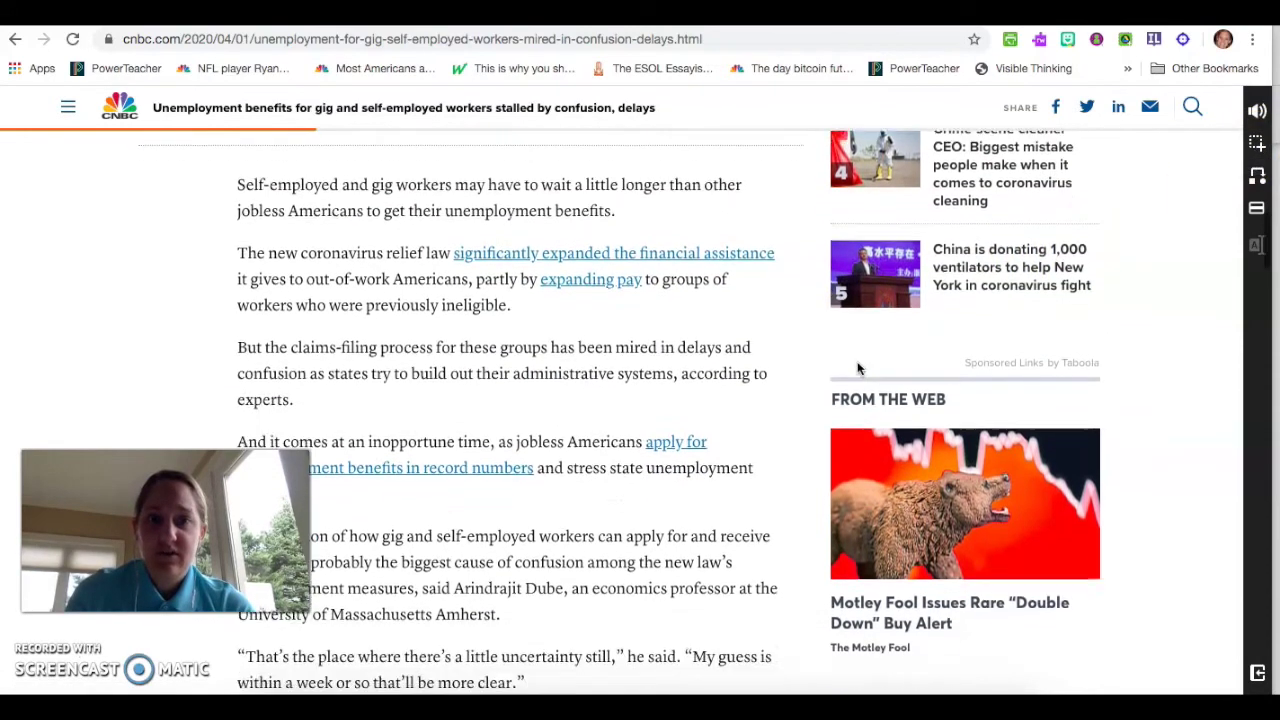
left_click(1257, 147)
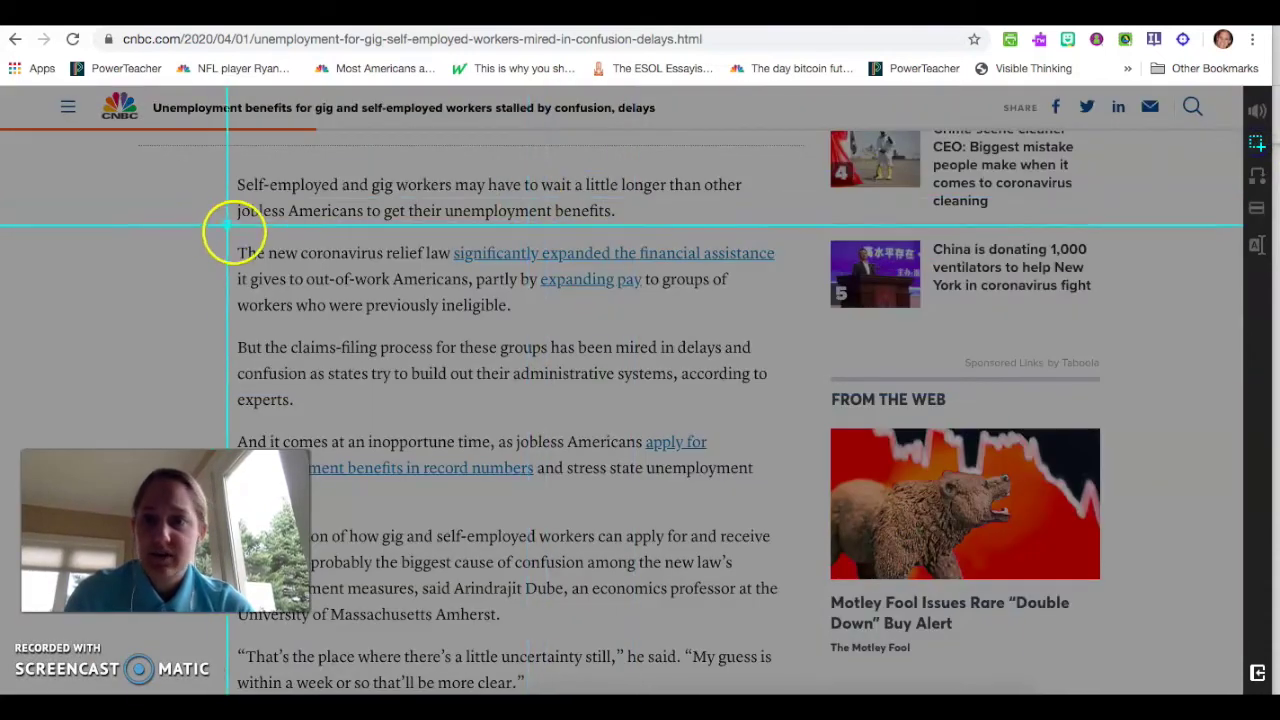
left_click_drag(228, 243, 792, 319)
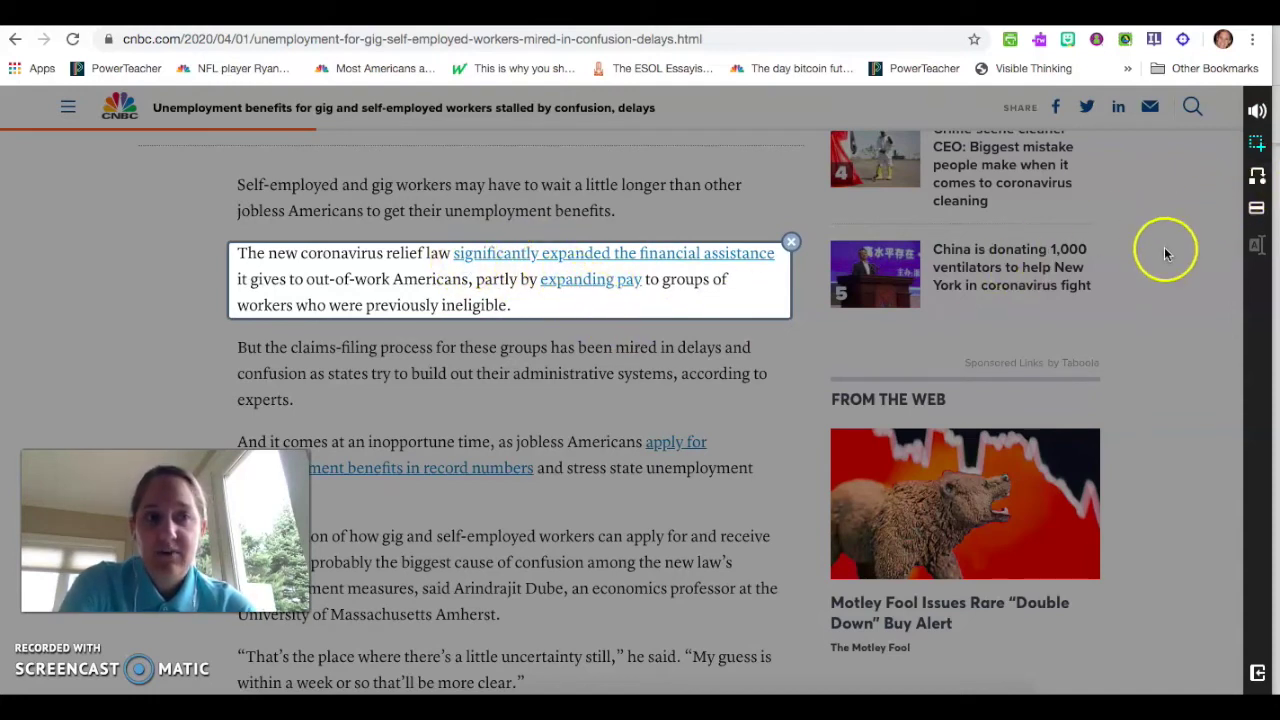
left_click(791, 243)
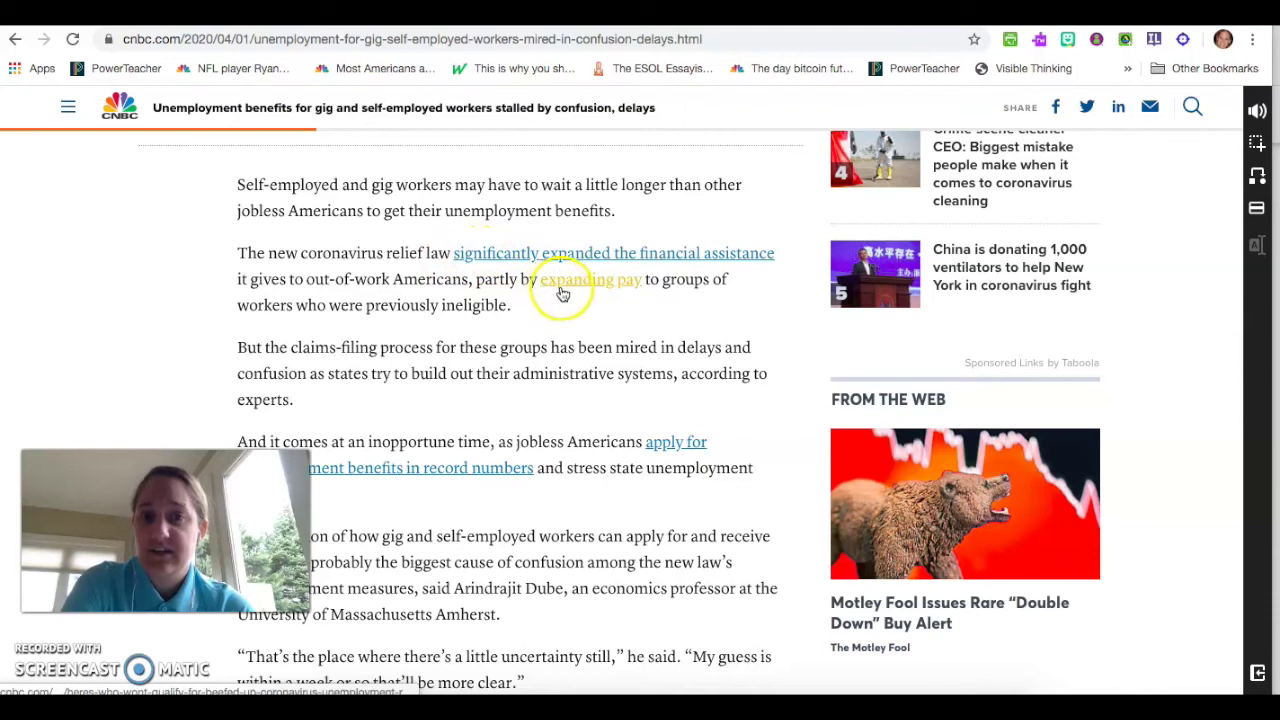
Turn on simplified vocabulary, toggle 'gig' back and forth, and show the definition of 'financial'.
left_click(1259, 181)
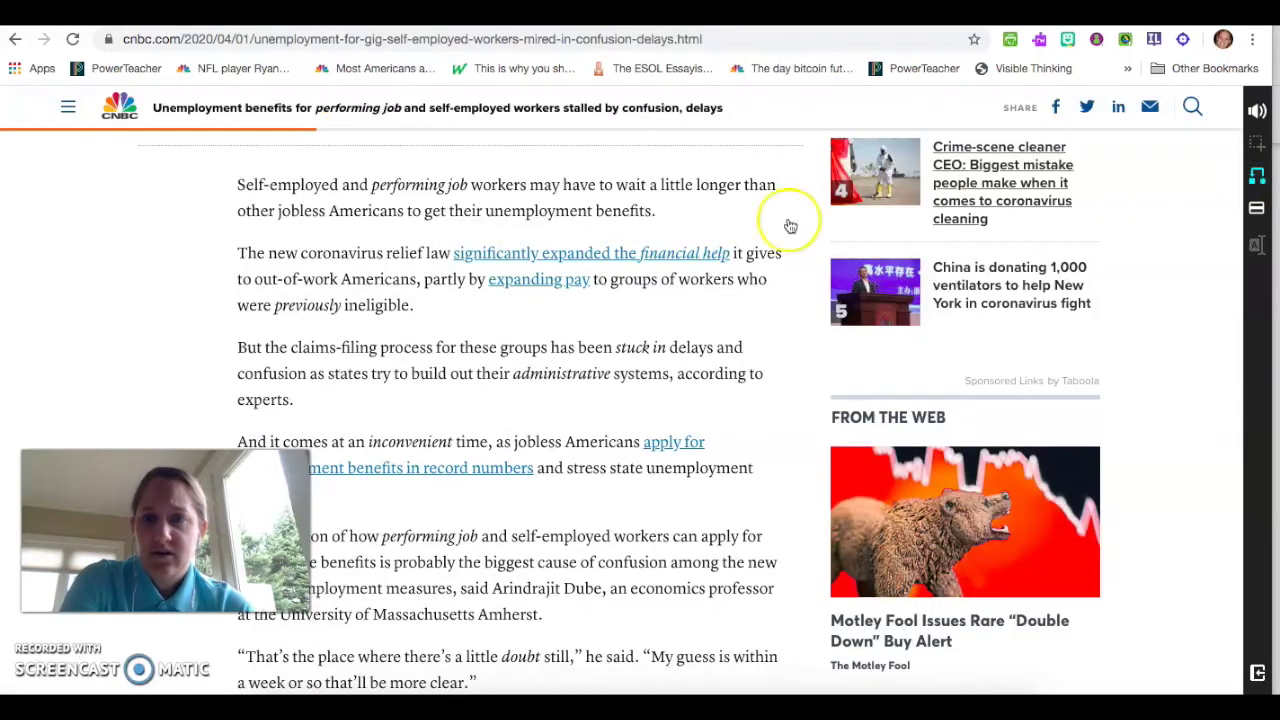
left_click(418, 187)
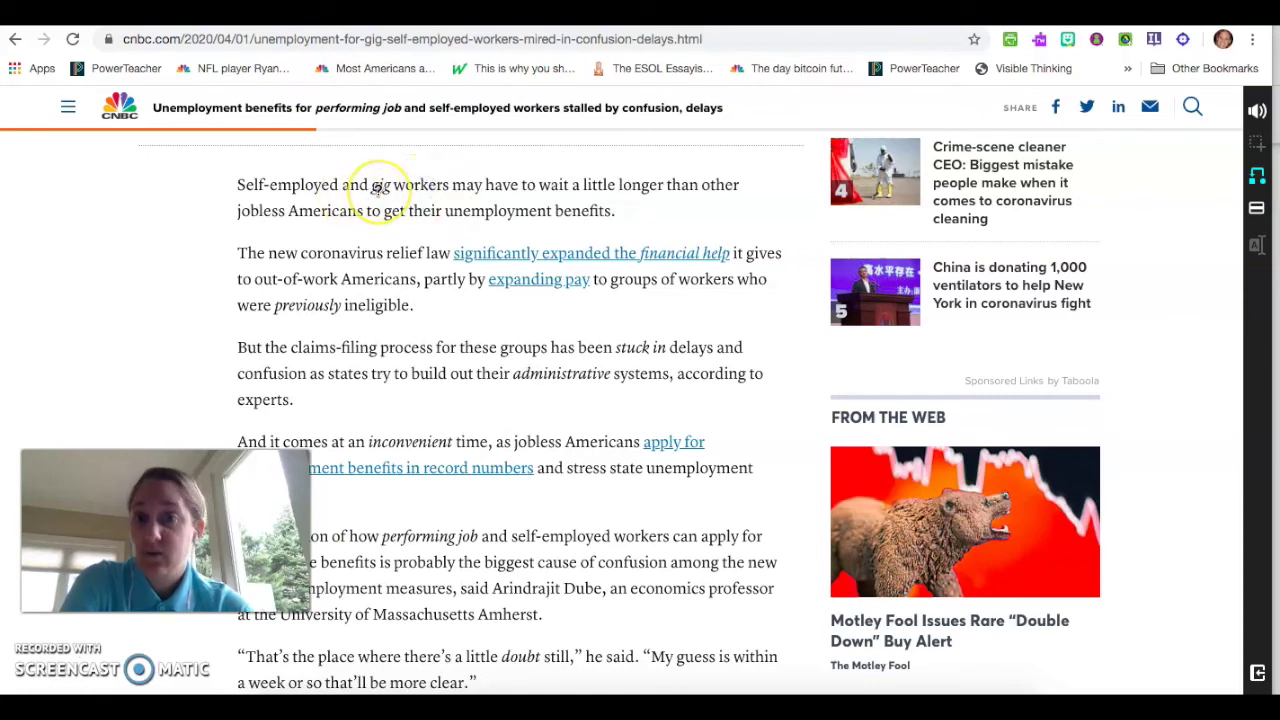
left_click(379, 189)
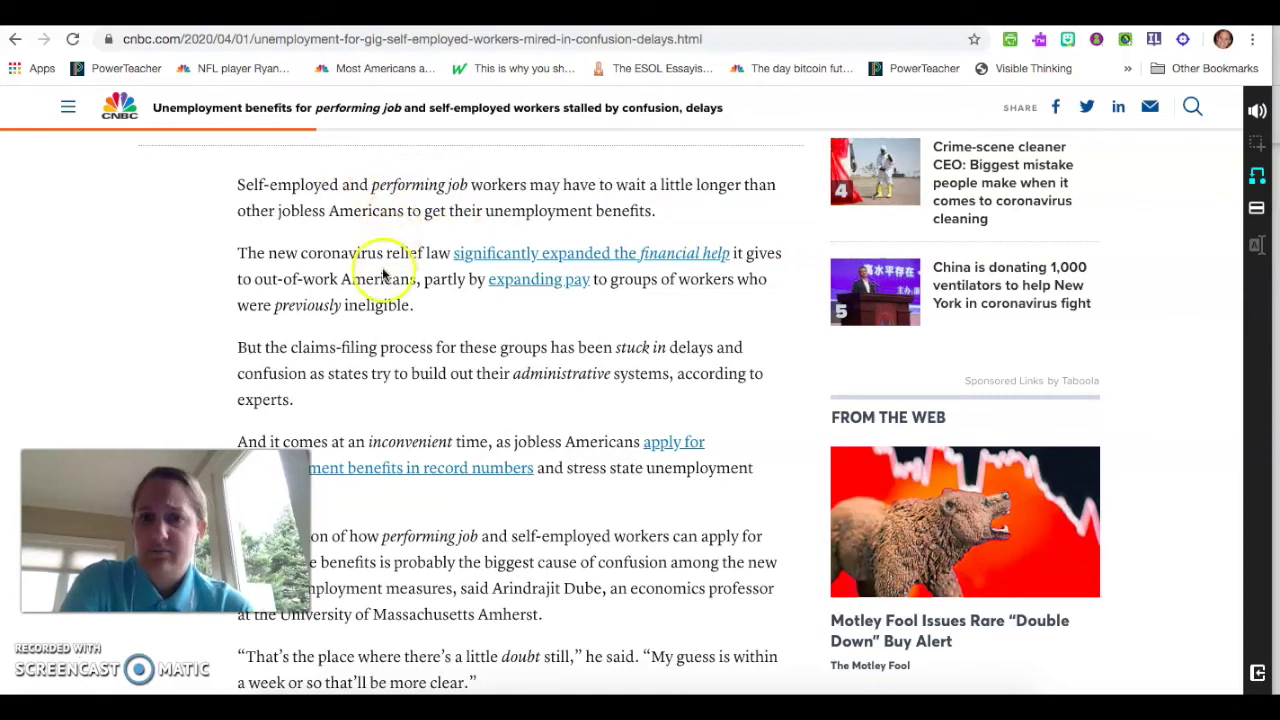
scroll(374, 292, "down", 1)
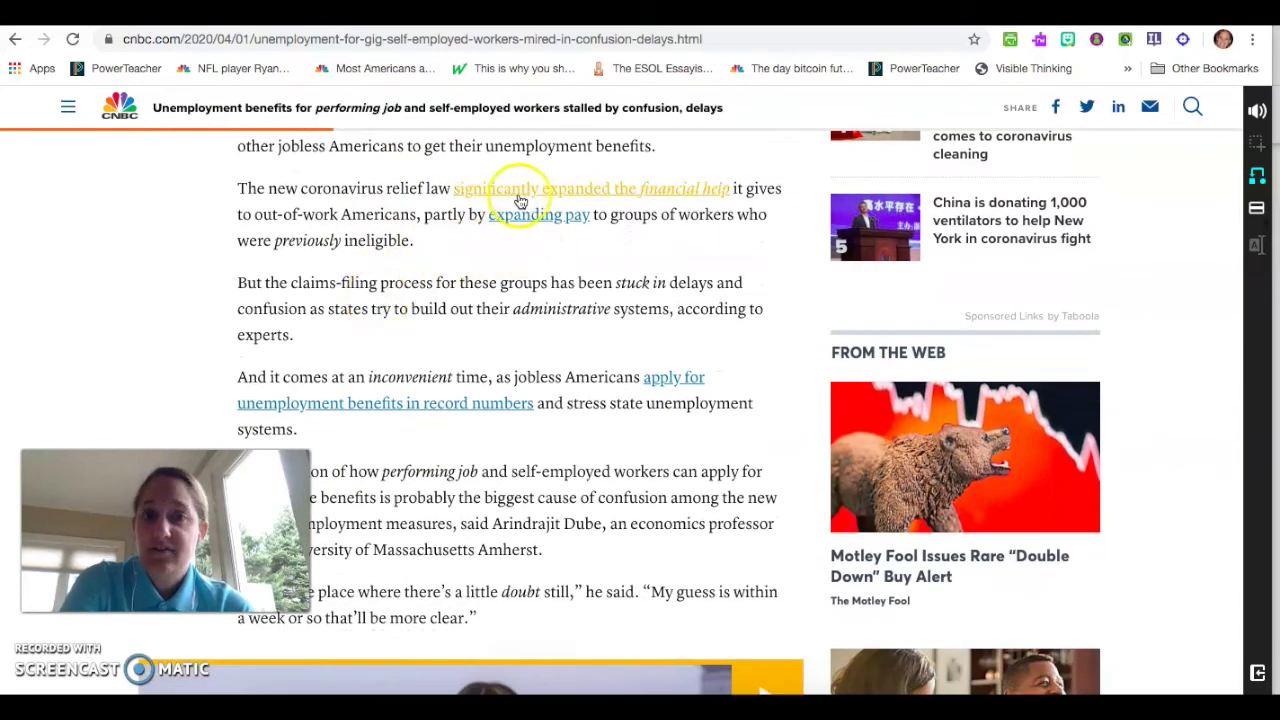
left_click(686, 189)
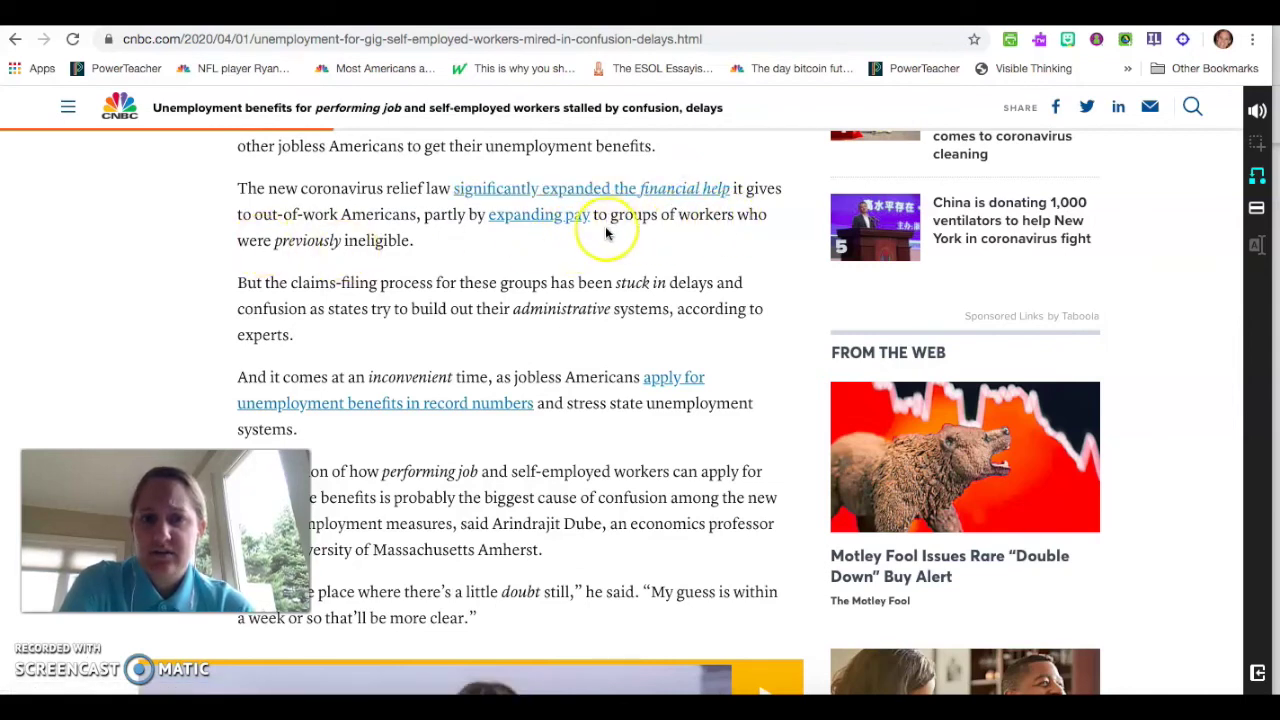
scroll(559, 245, "up", 1)
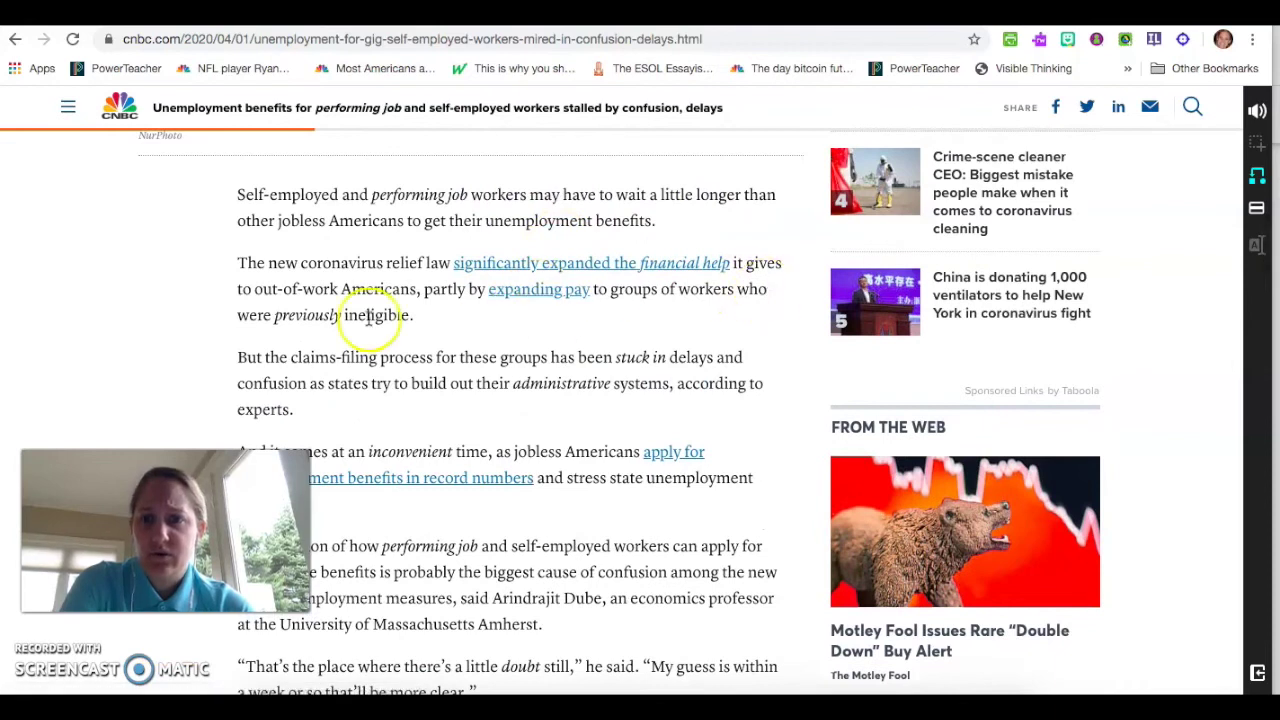
Check definitions and originals for 'previously', 'mired in' and 'administrative'.
left_click(312, 318)
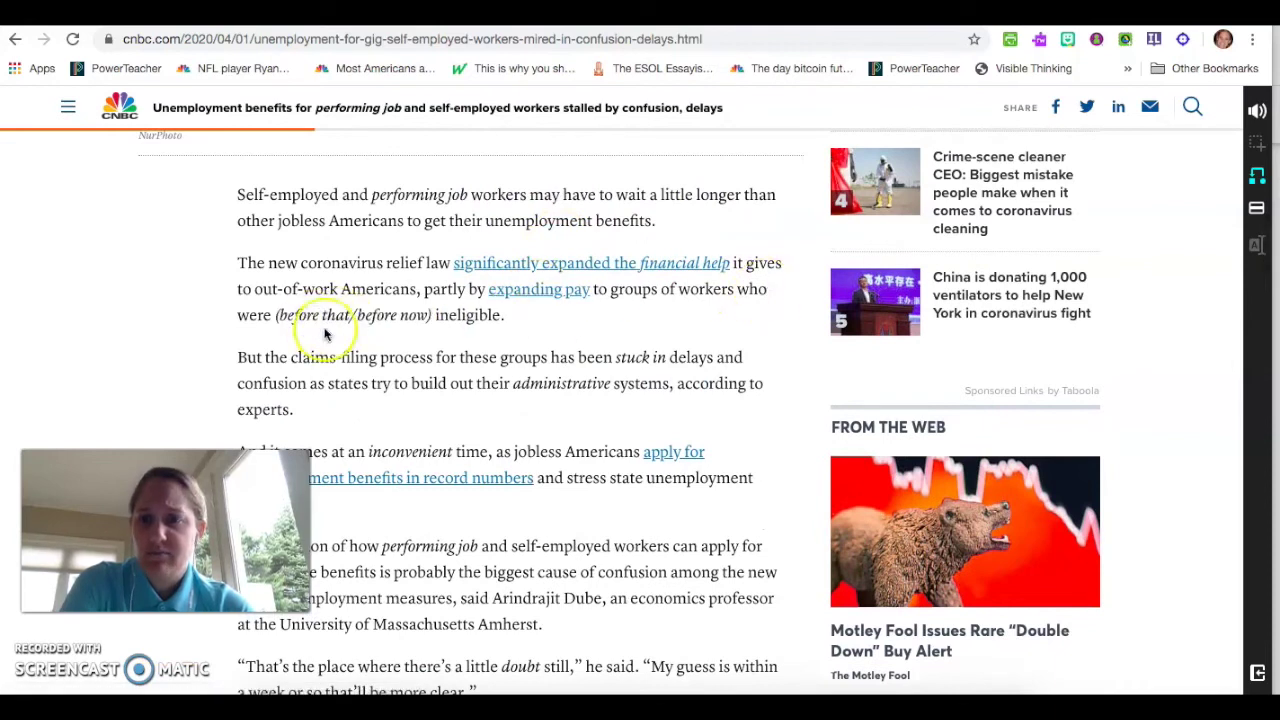
left_click(328, 318)
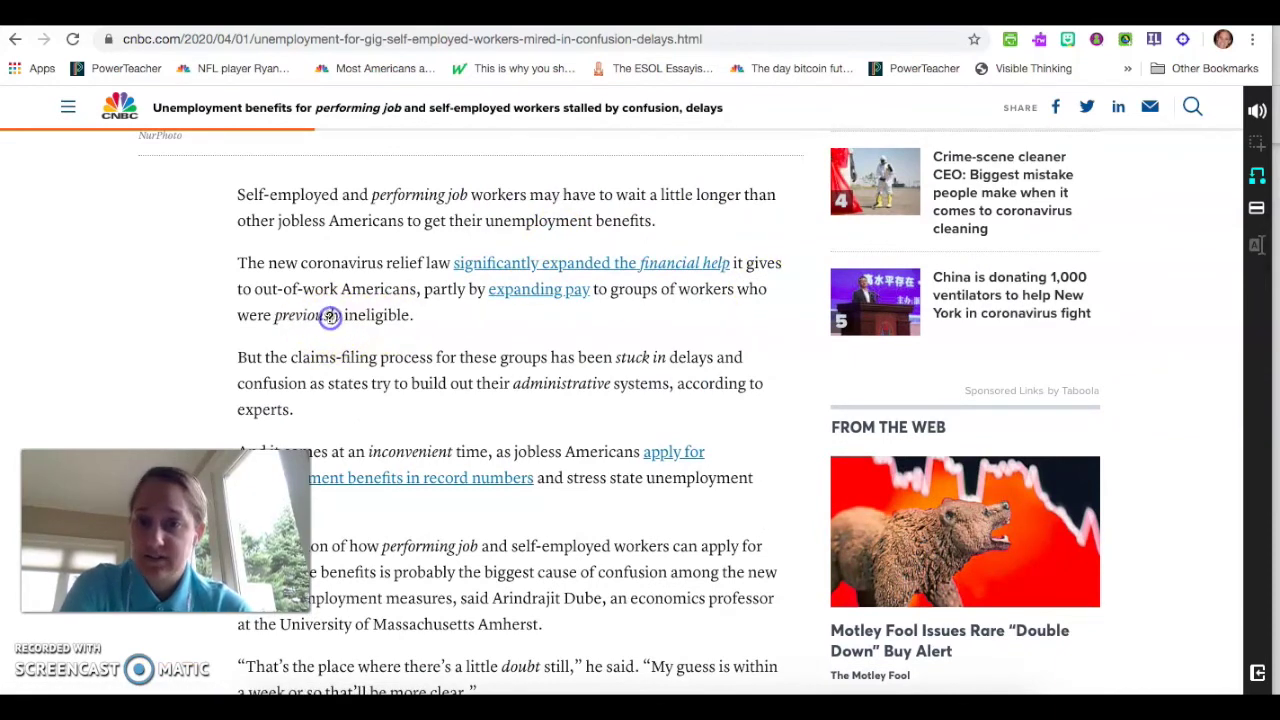
scroll(329, 318, "down", 3)
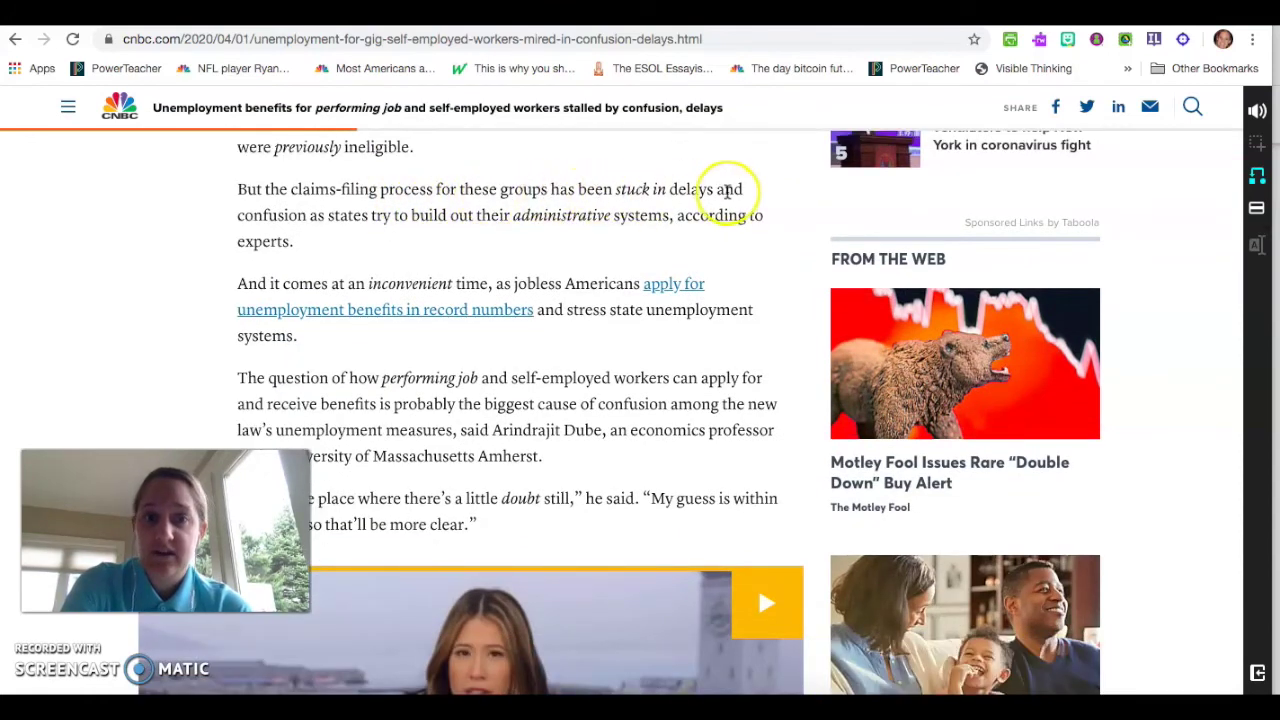
left_click(634, 191)
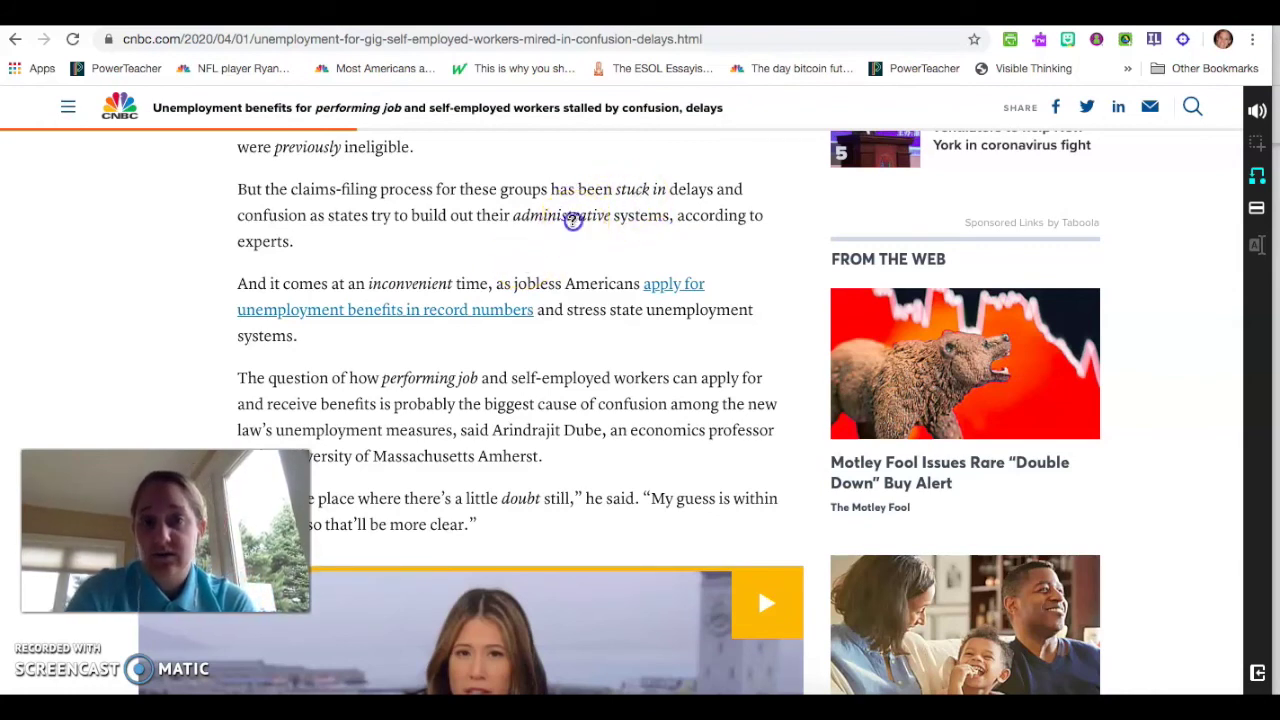
left_click(573, 220)
left_click(572, 220)
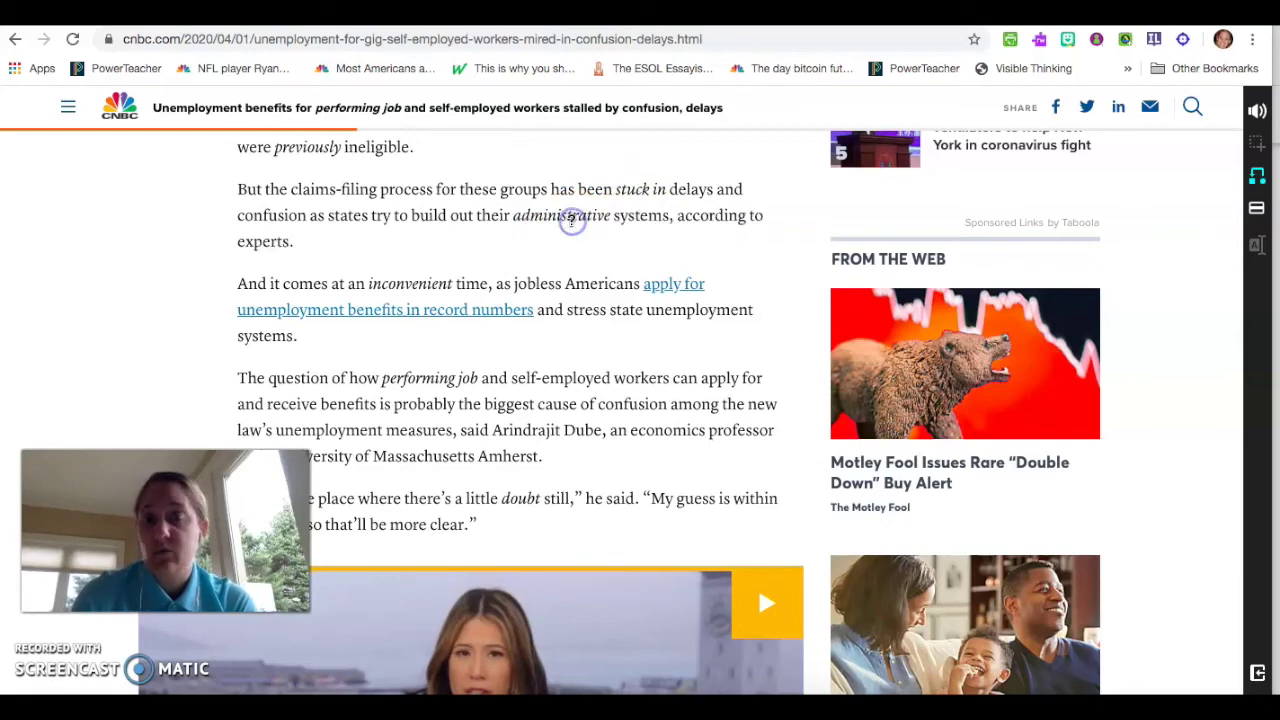
scroll(566, 331, "down", 2)
scroll(566, 334, "up", 3)
scroll(567, 334, "up", 1)
scroll(900, 280, "down", 1)
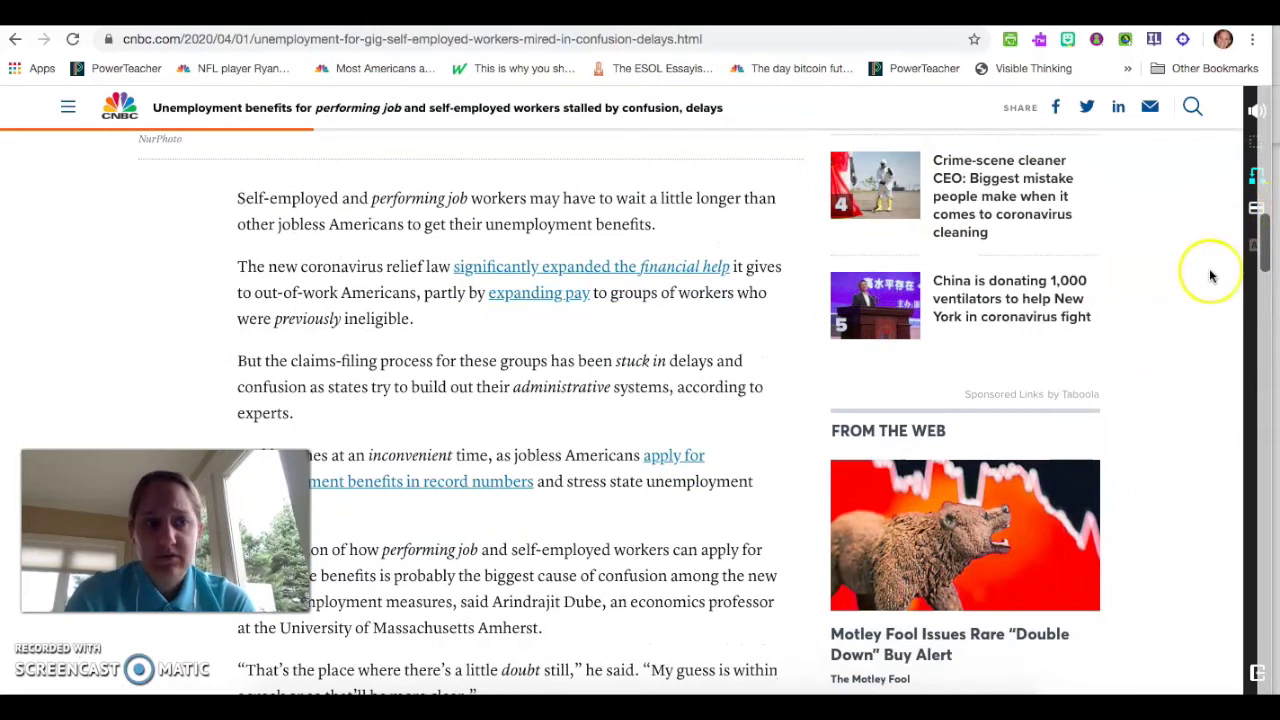